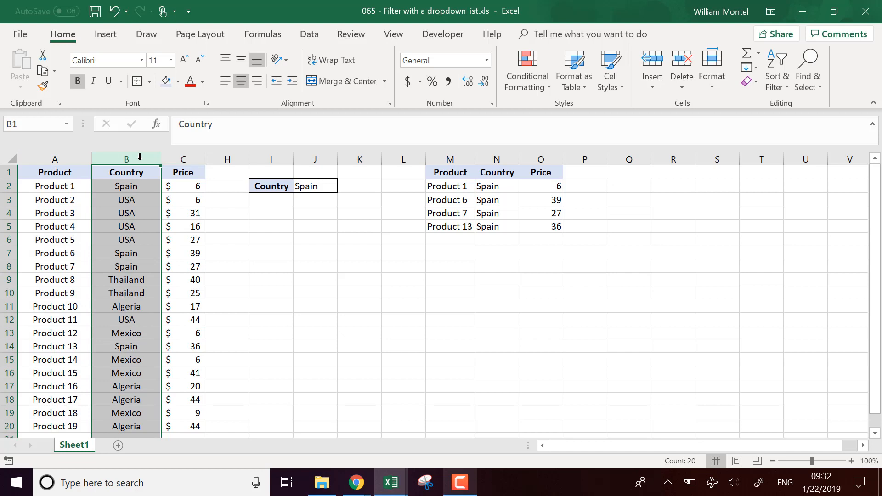
click(191, 158)
click(258, 263)
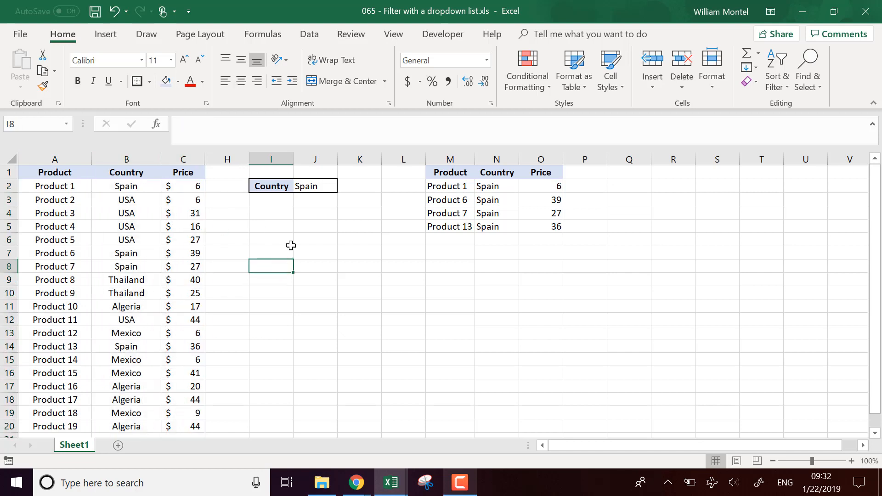
click(329, 185)
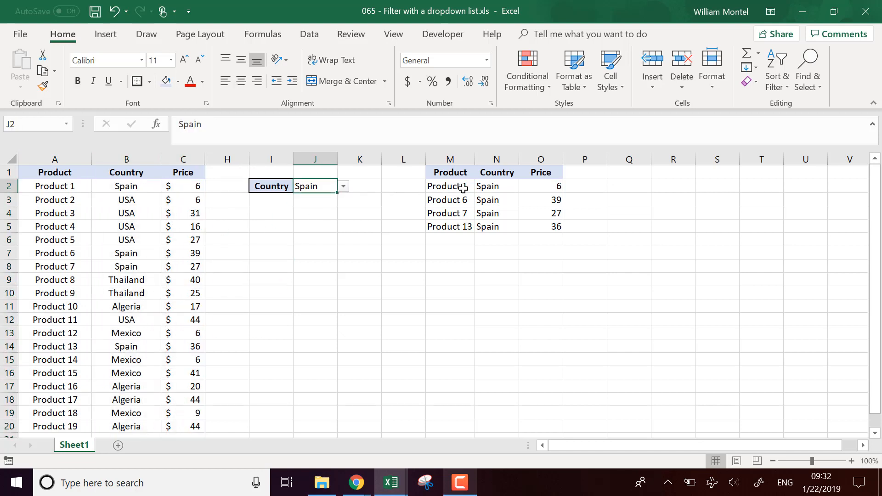
drag(451, 176, 553, 231)
click(359, 240)
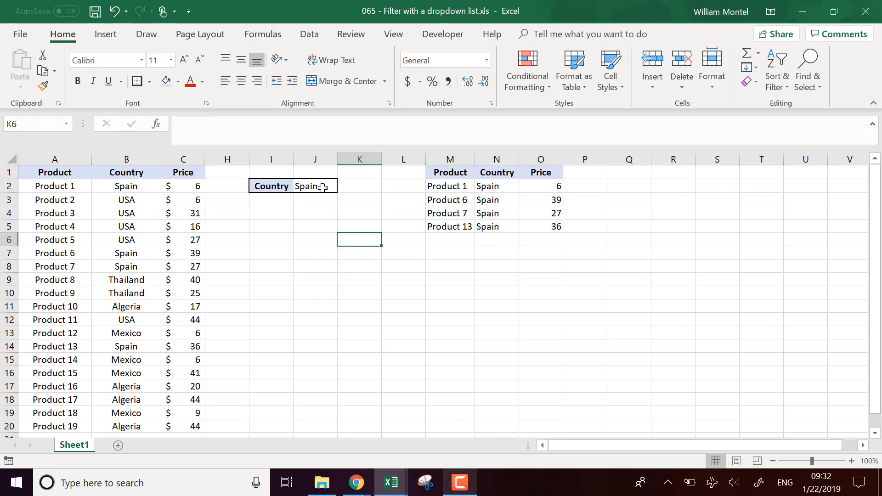
Switch the Country selection in J2 first to Thailand and after that to Mexico.
click(326, 186)
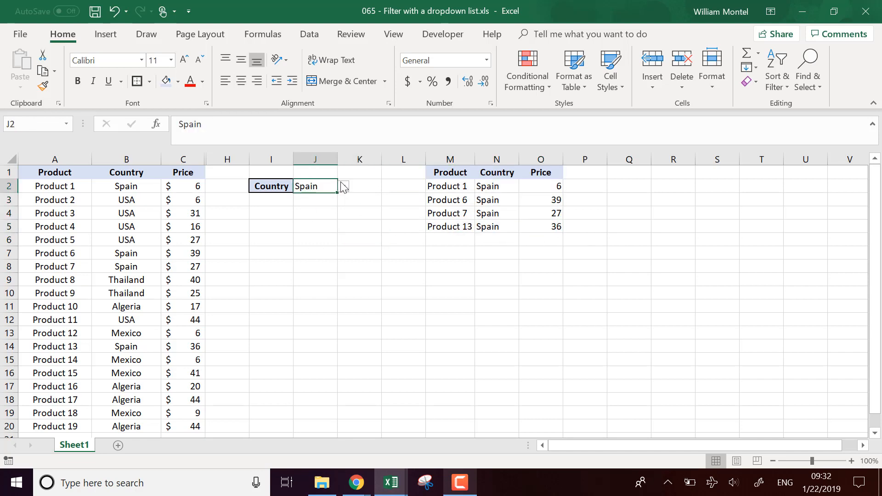
click(344, 186)
click(329, 217)
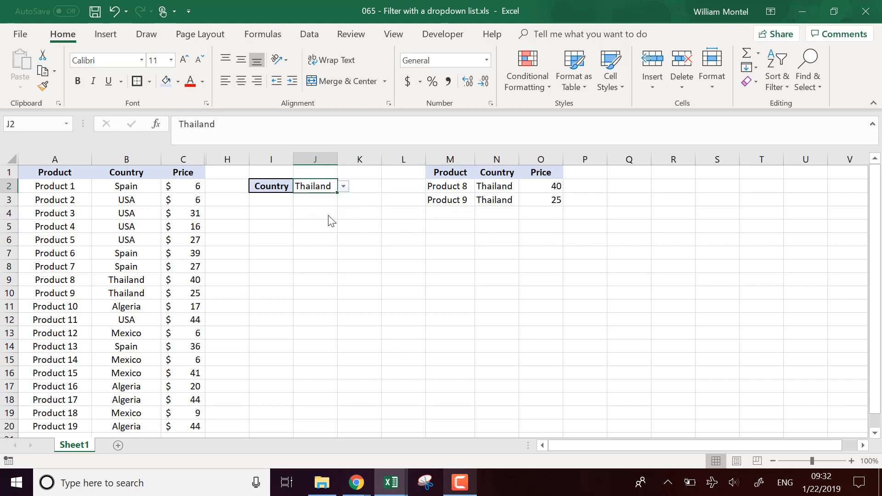
click(343, 186)
click(338, 237)
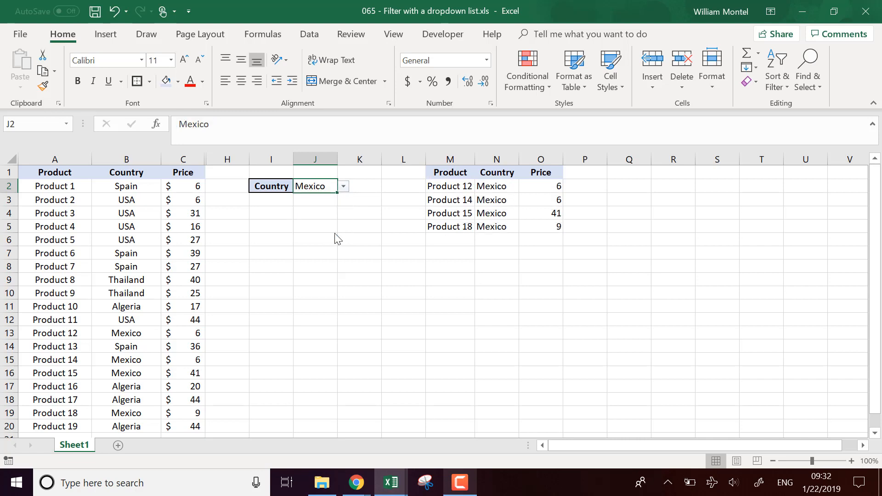
click(451, 293)
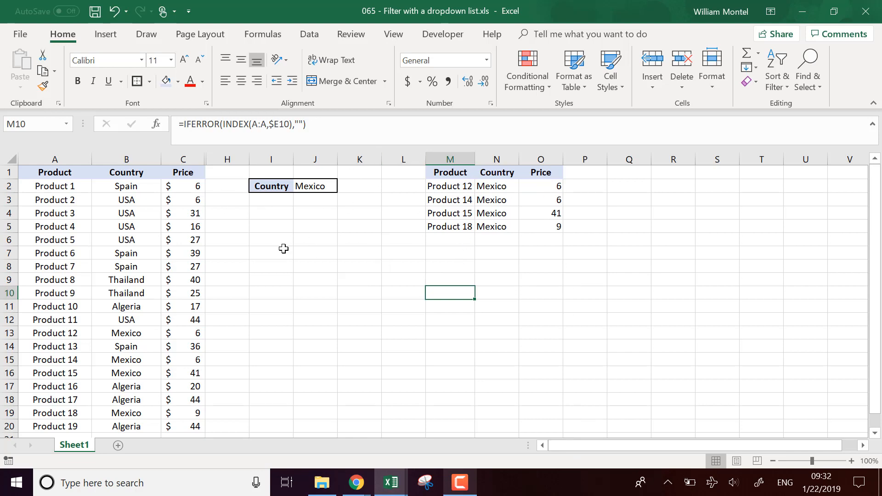
Add header filters to the Product, Country and Price columns (A to C).
click(256, 281)
mouse_move(46, 171)
mouse_down()
mouse_move(154, 173)
mouse_move(60, 161)
mouse_up()
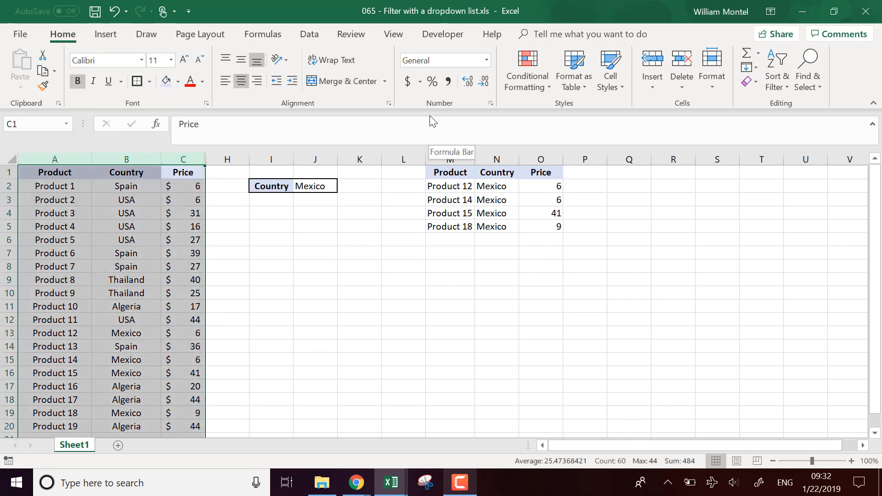
click(311, 37)
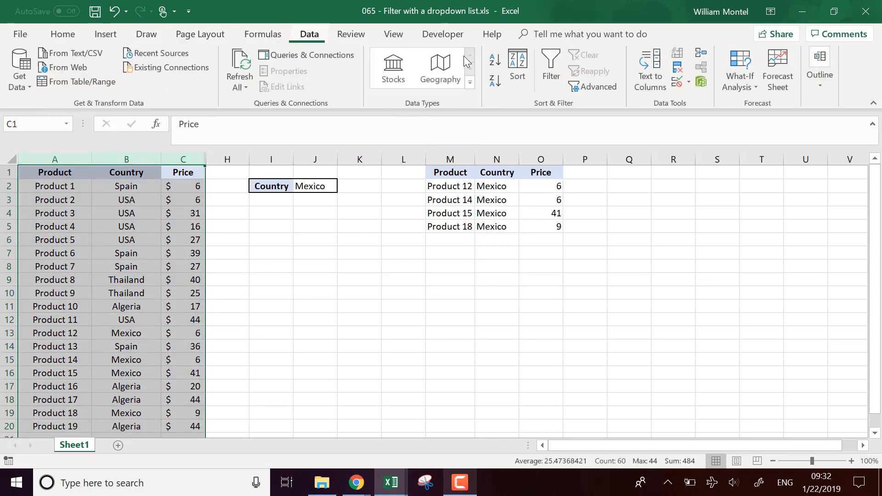
click(550, 69)
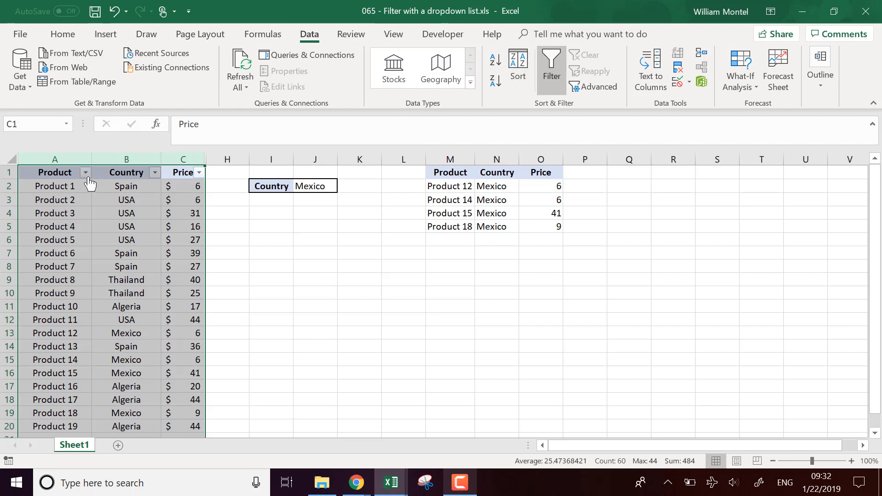
Filter the source table's Country column to show only Mexico.
click(155, 172)
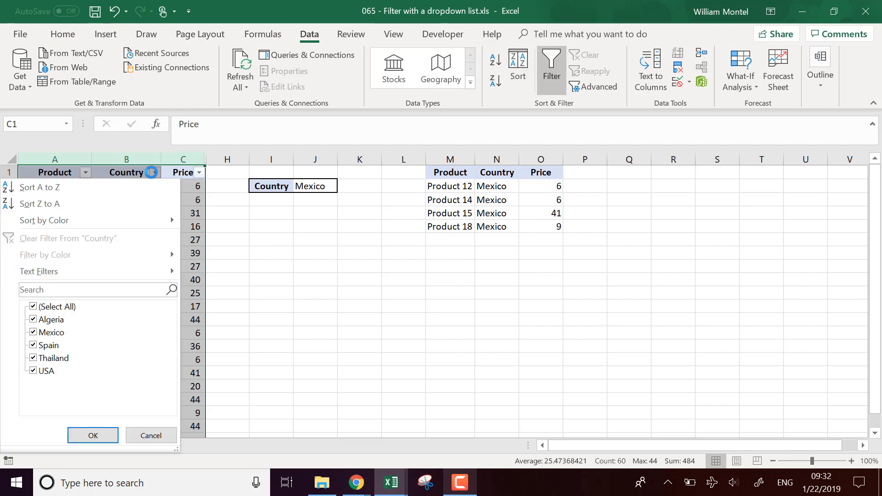
click(33, 306)
click(33, 332)
click(93, 435)
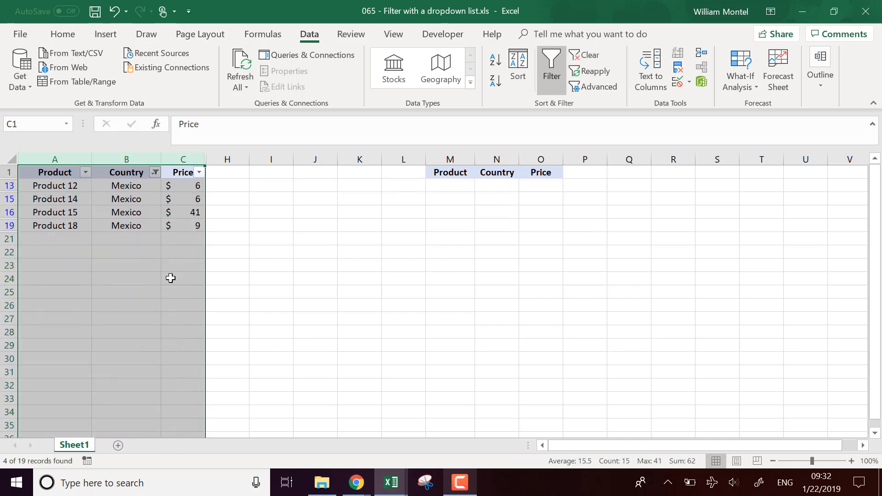
Change the Country column filter to show only Algeria.
click(155, 172)
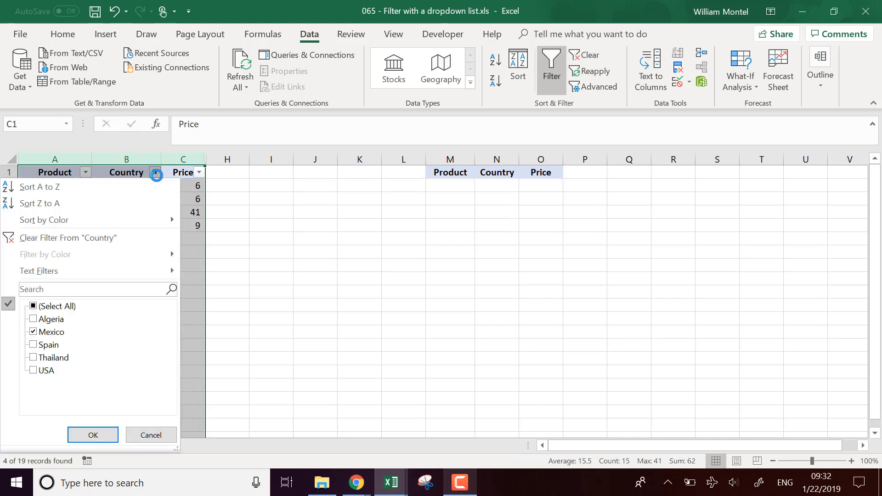
click(33, 319)
click(33, 332)
click(93, 435)
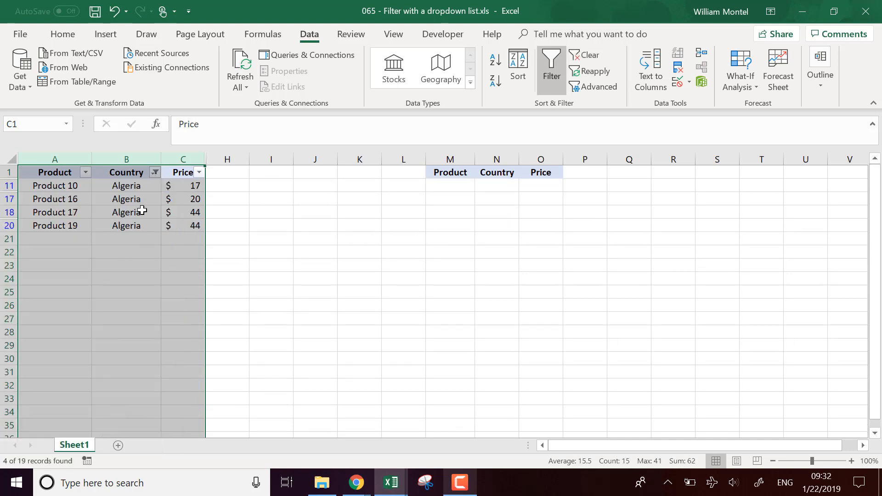
Include all countries in the Country column filter.
click(155, 172)
click(33, 306)
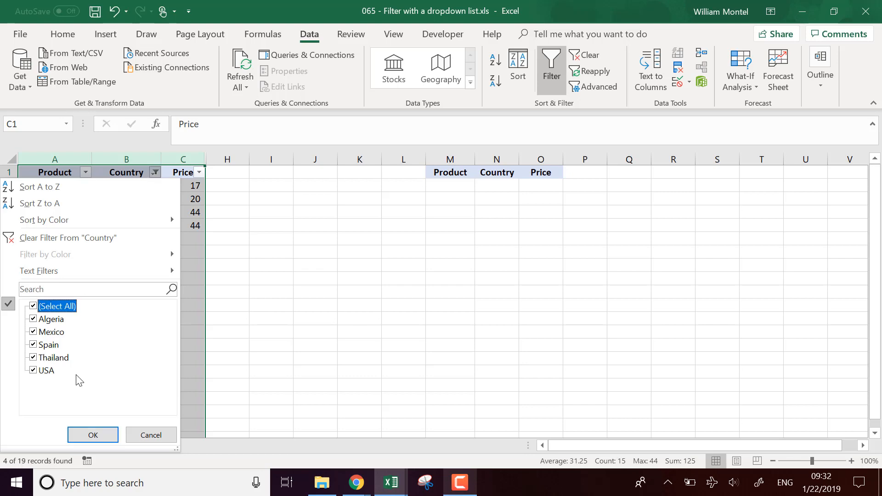
click(93, 435)
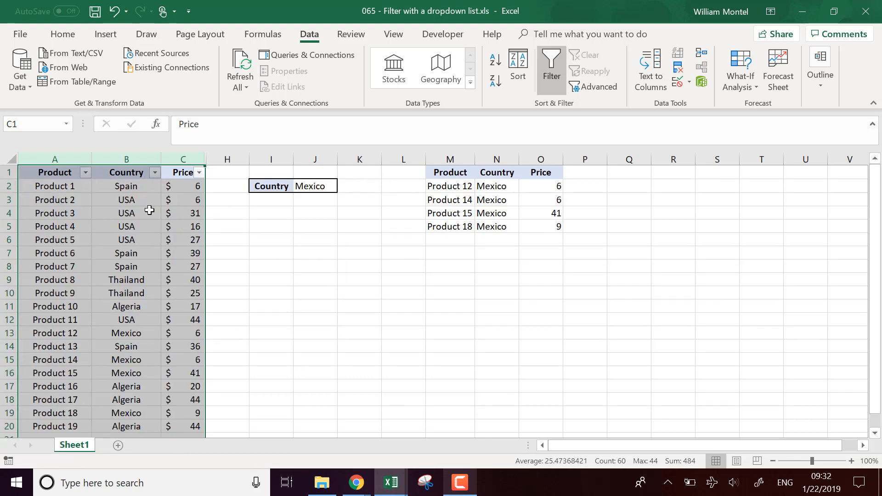
click(256, 316)
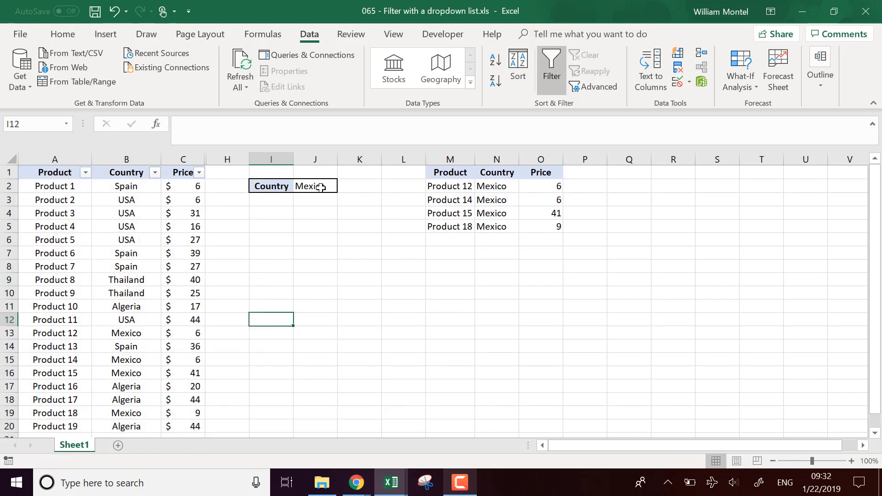
Switch the Country selection in J2 first to Algeria and after that to USA.
click(320, 187)
click(344, 186)
click(312, 226)
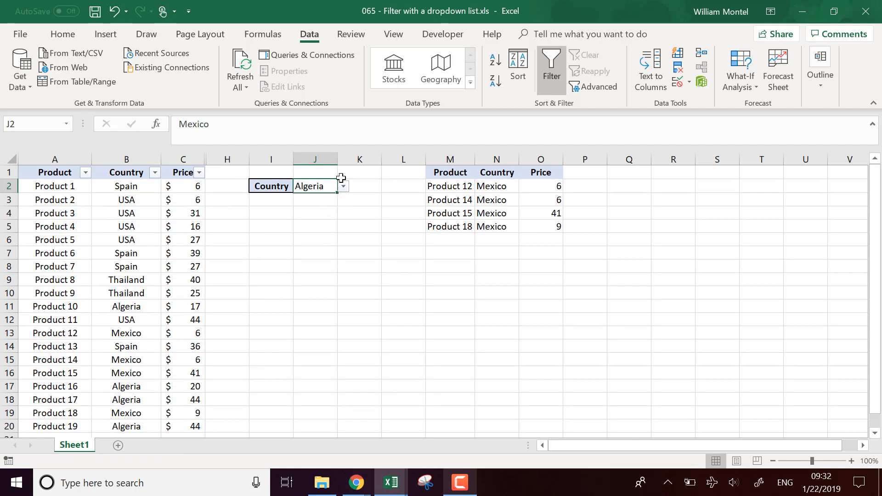
click(343, 186)
click(305, 207)
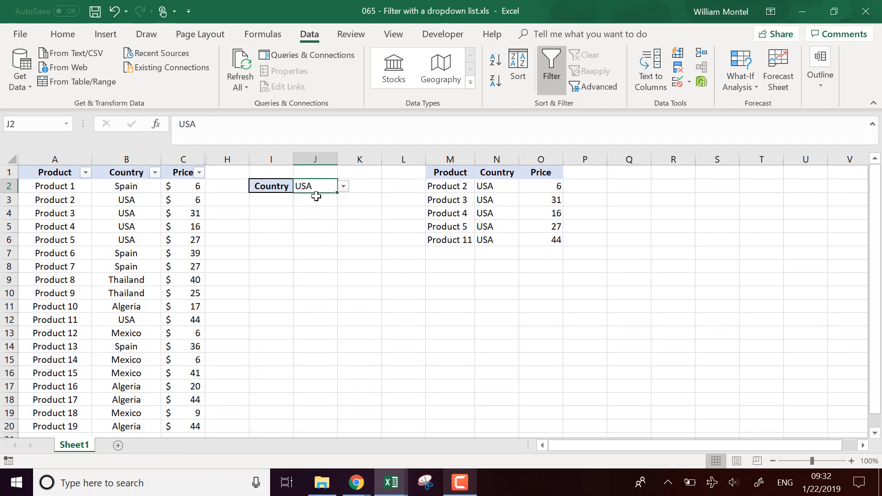
click(429, 347)
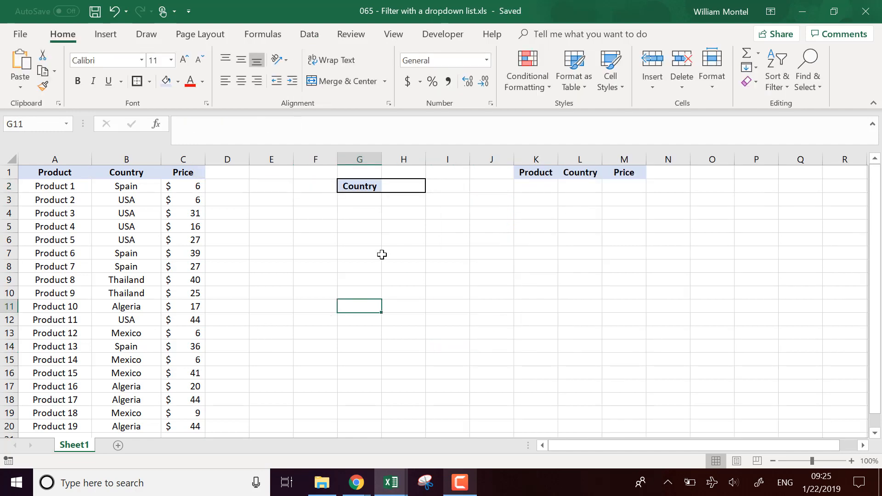
Copy the countries in B2:B20 and paste them as values starting at E2.
click(317, 291)
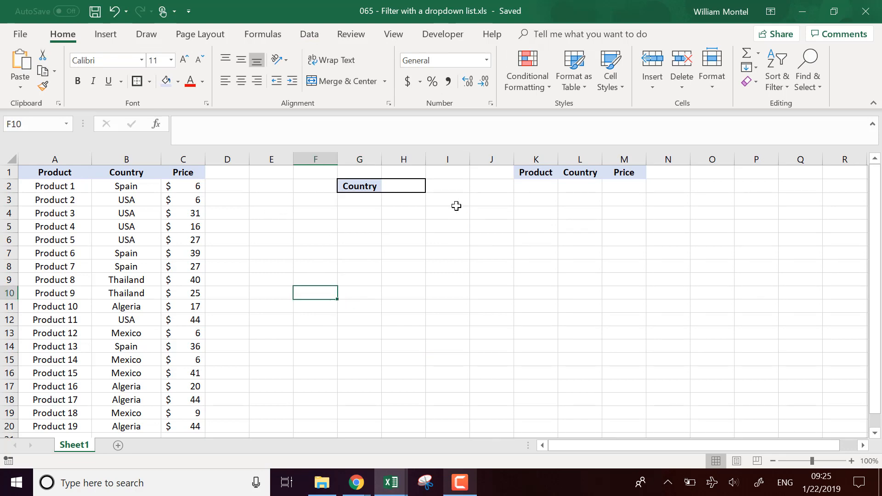
click(420, 185)
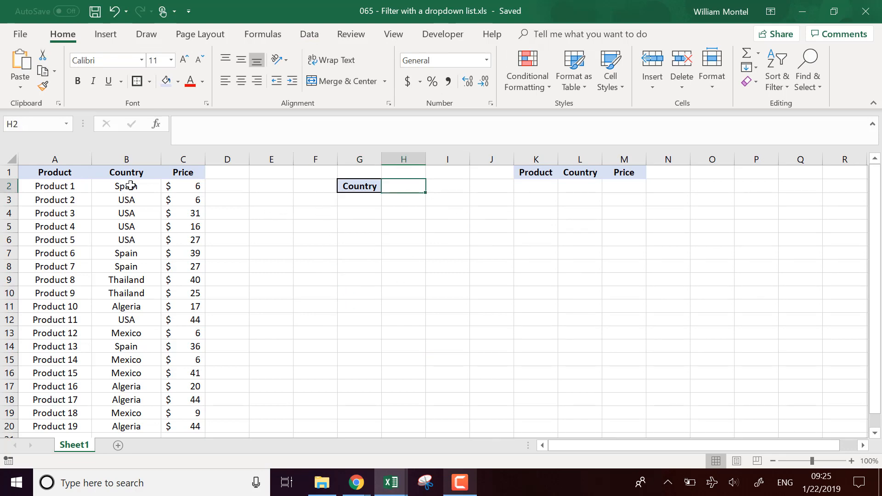
drag(131, 186, 150, 367)
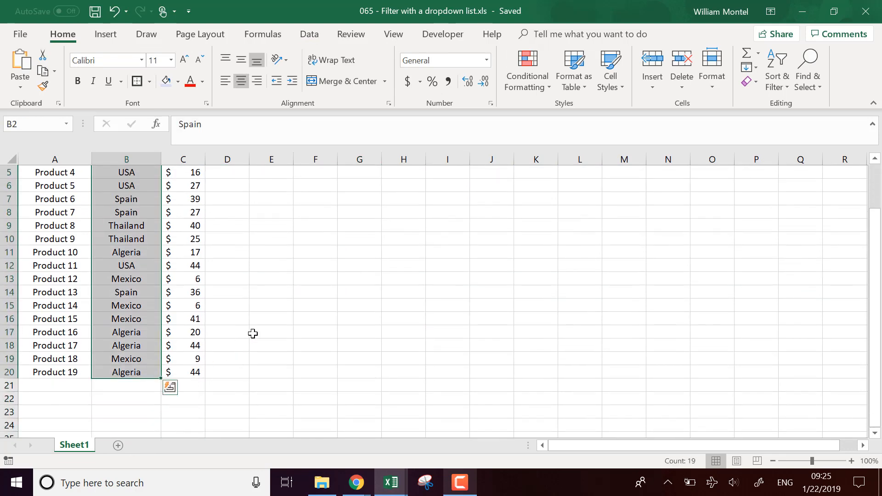
key(ctrl+c)
scroll(275, 275, up, 2)
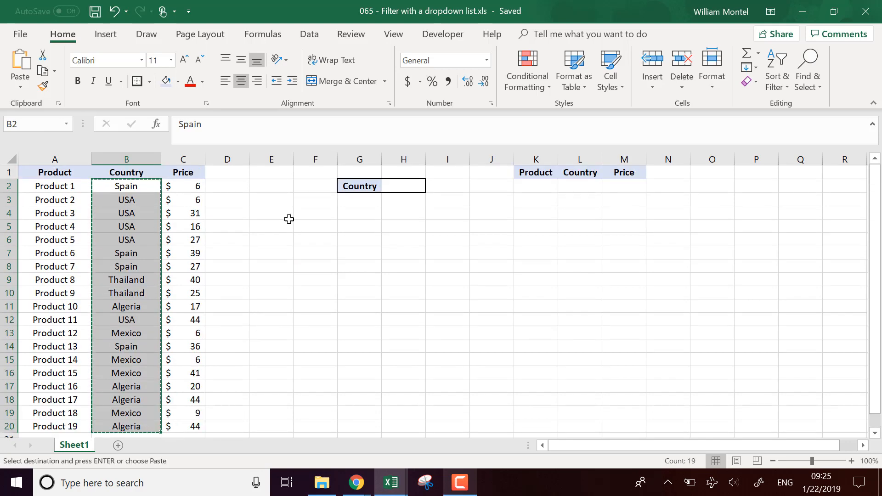
right_click(274, 188)
click(325, 217)
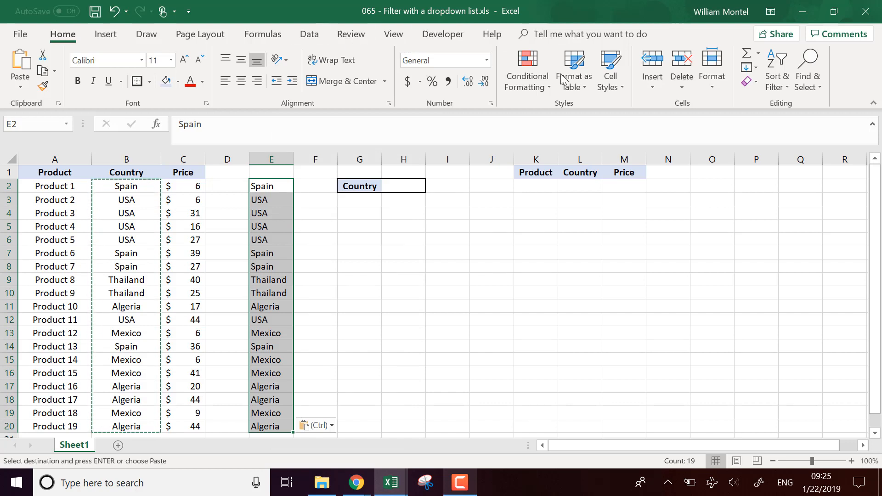
Remove the duplicate countries from the pasted list in column E, treating the data as having no headers.
click(309, 41)
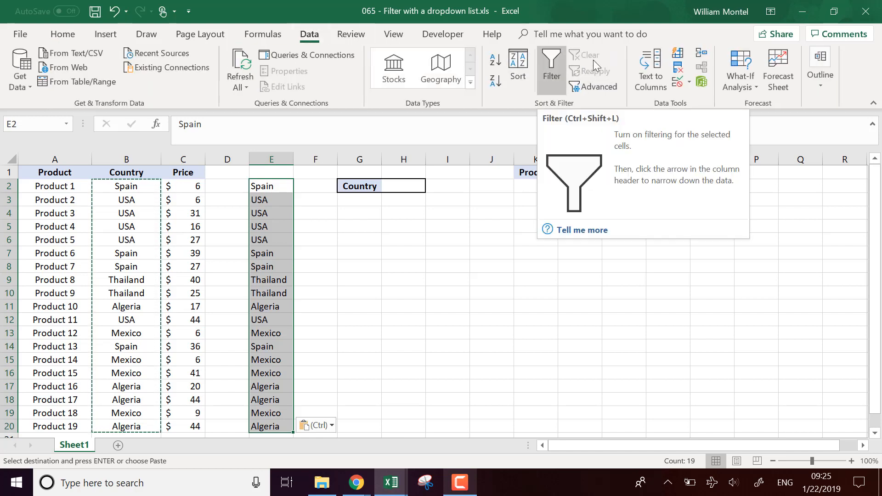
click(684, 69)
click(502, 364)
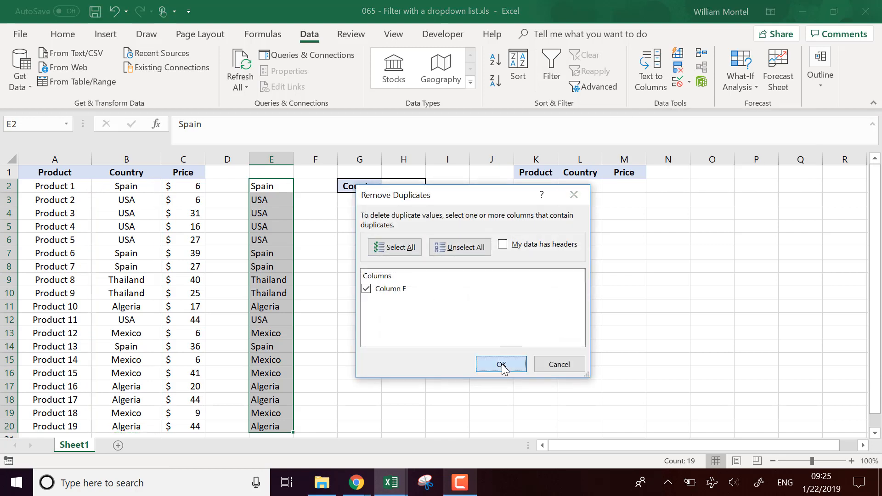
click(465, 288)
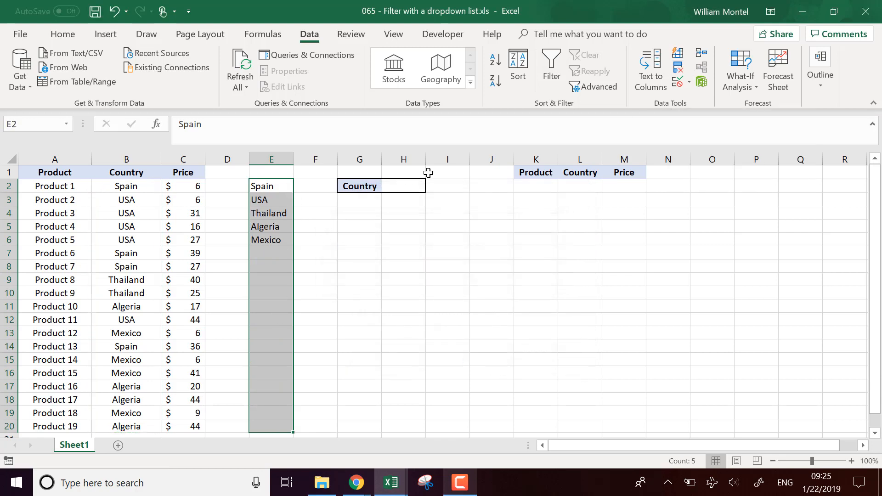
Add list data validation to cell H2 with =$E$2:$E$6 as the source.
click(415, 186)
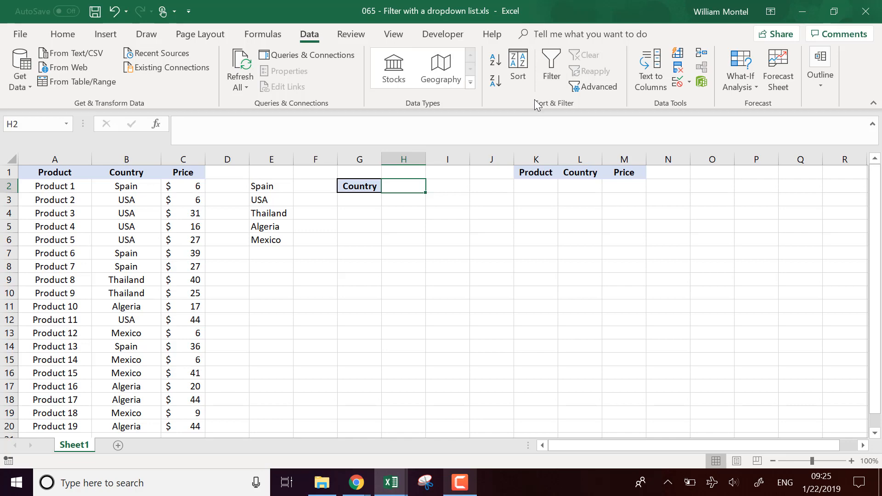
click(20, 36)
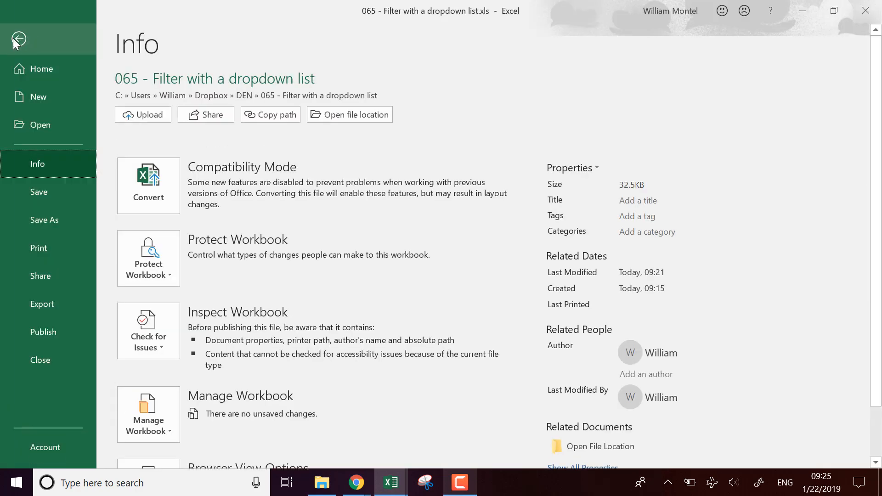
click(20, 38)
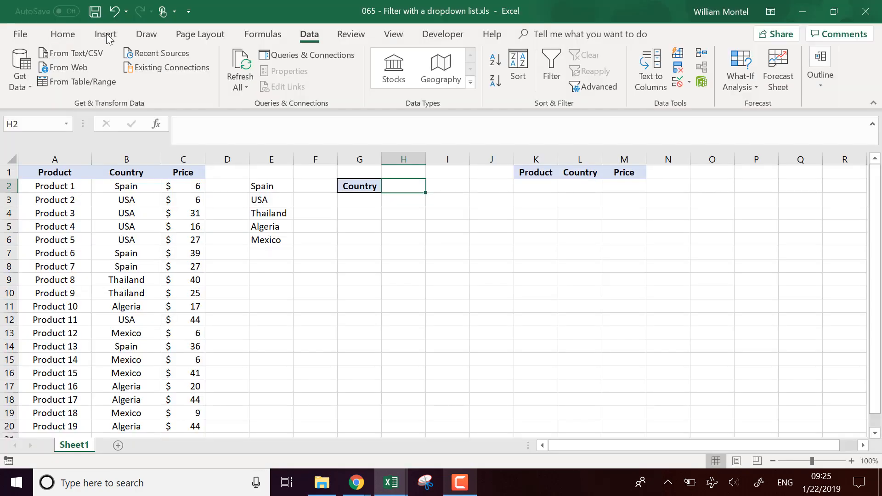
click(72, 40)
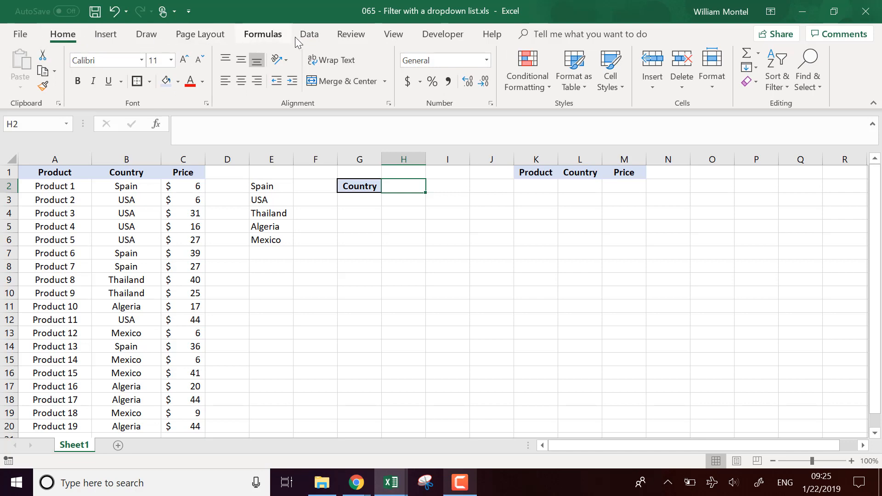
click(308, 35)
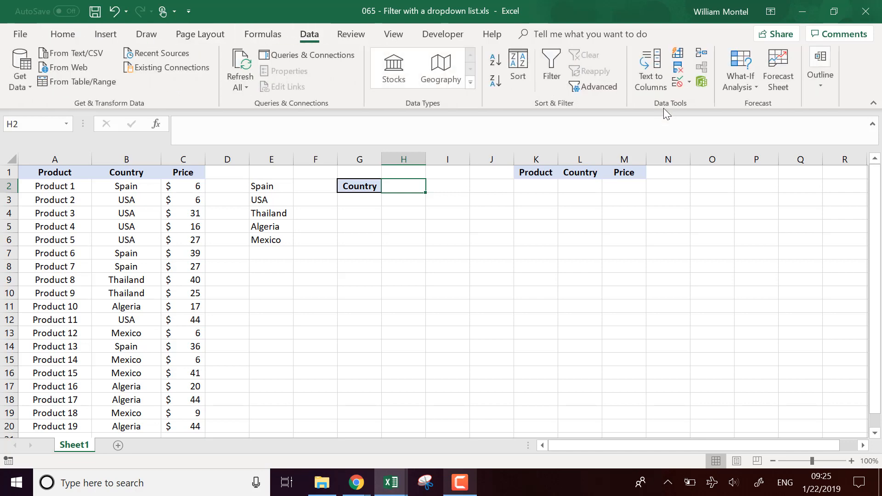
click(690, 82)
click(699, 99)
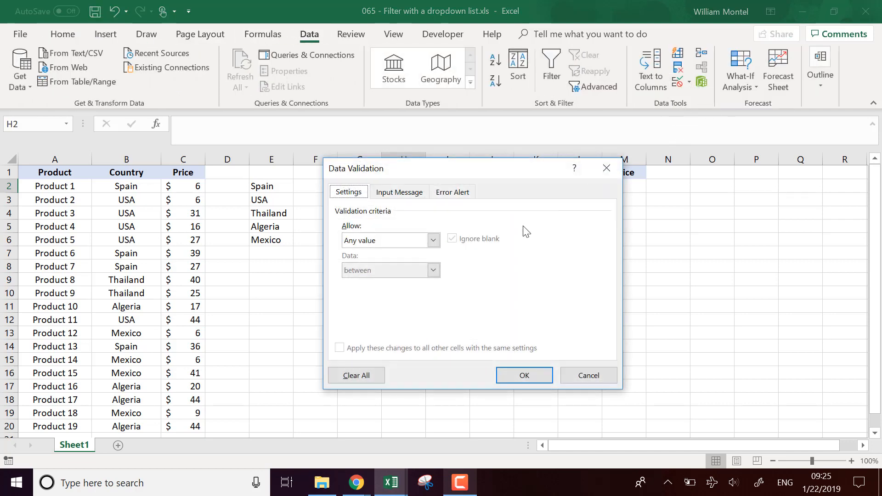
click(433, 240)
click(405, 281)
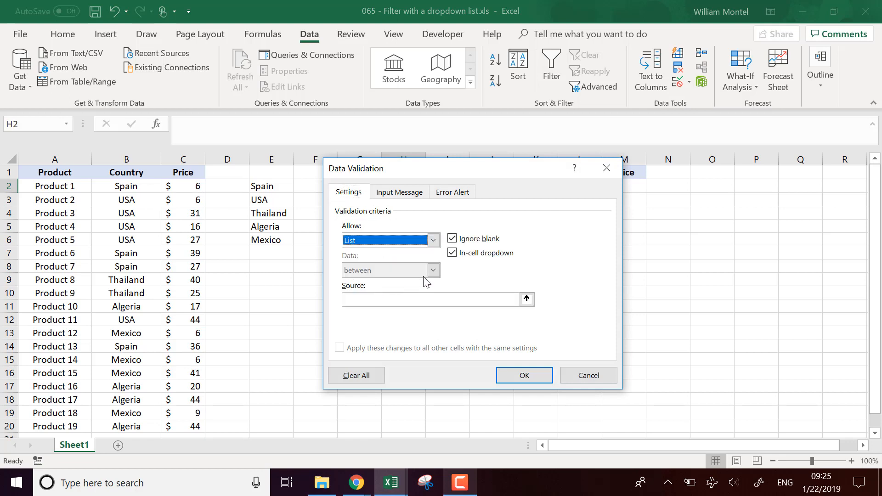
click(385, 299)
drag(273, 187, 267, 246)
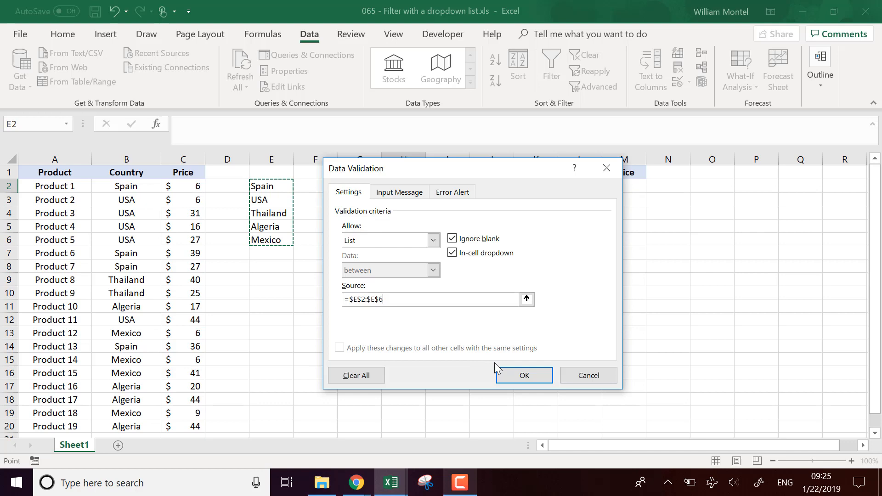
click(521, 374)
Check the new country dropdown in H2 and choose USA from it.
click(404, 186)
click(432, 187)
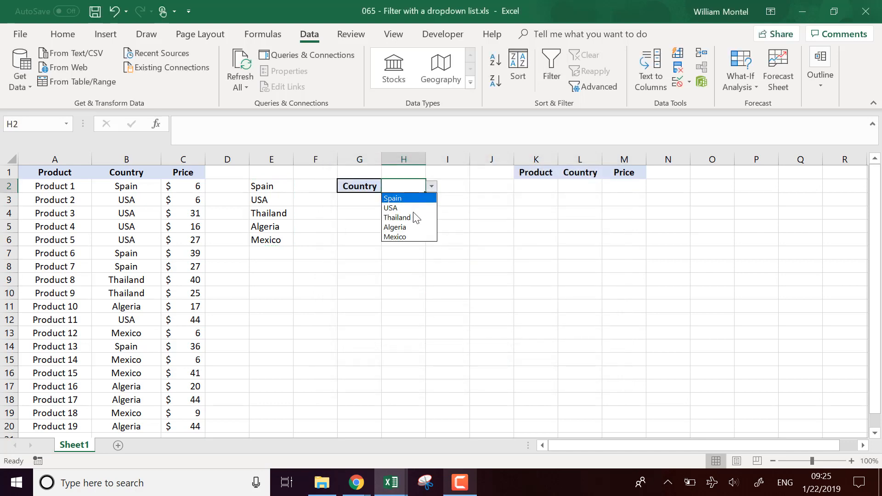
click(461, 215)
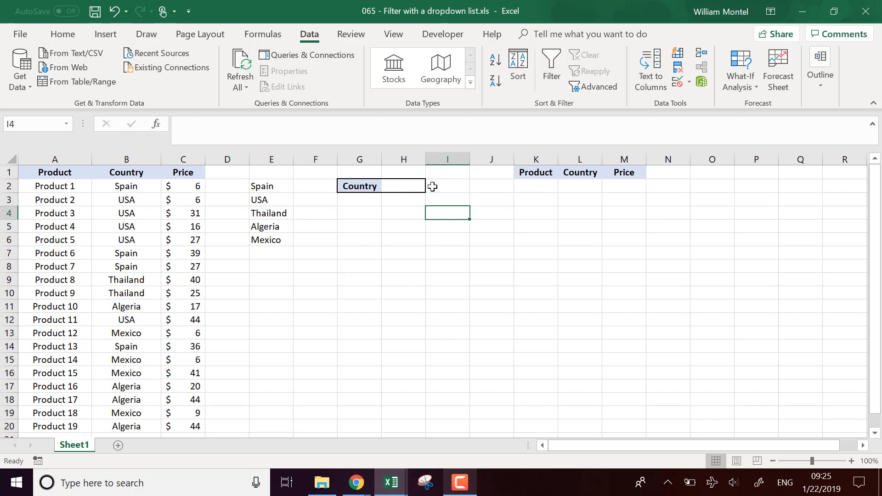
click(416, 186)
click(431, 186)
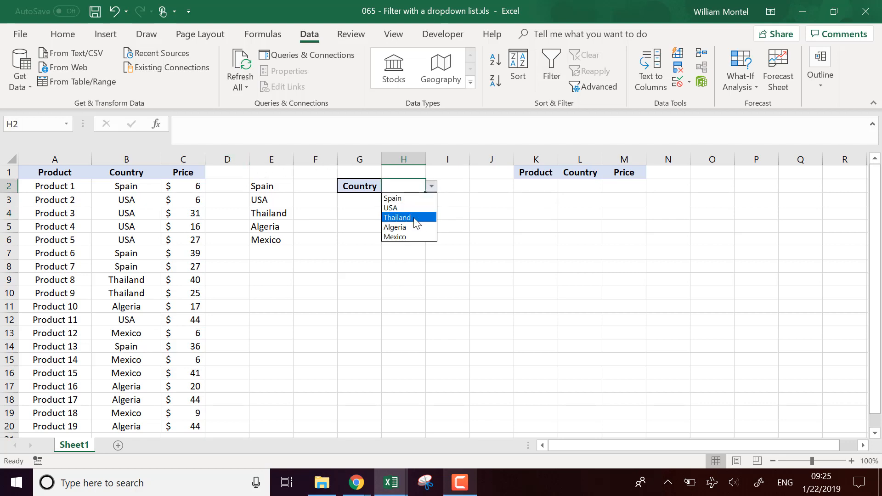
click(415, 209)
click(403, 281)
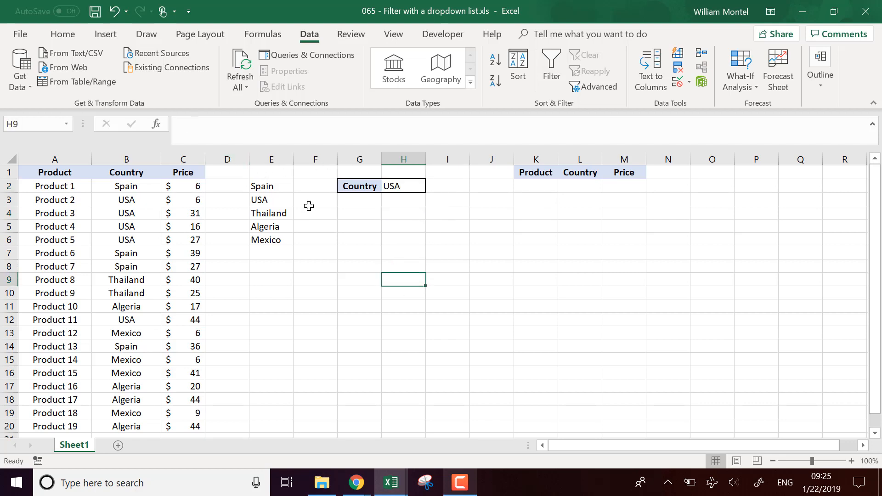
Enter the header Filter in D1 and widen column D.
click(227, 171)
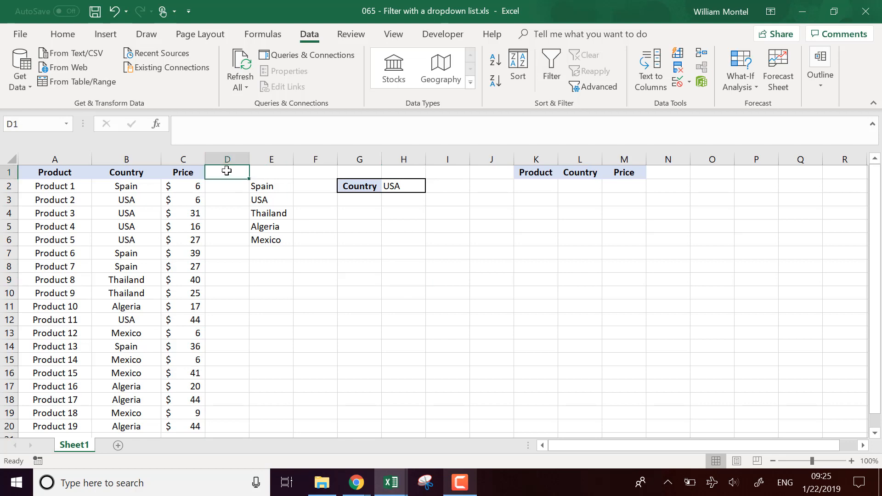
text(Filter)
key(Return)
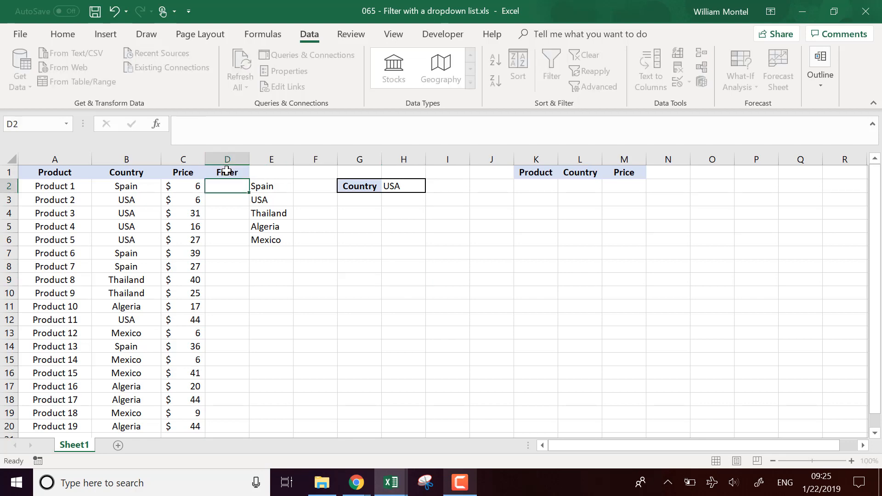
drag(250, 160, 277, 159)
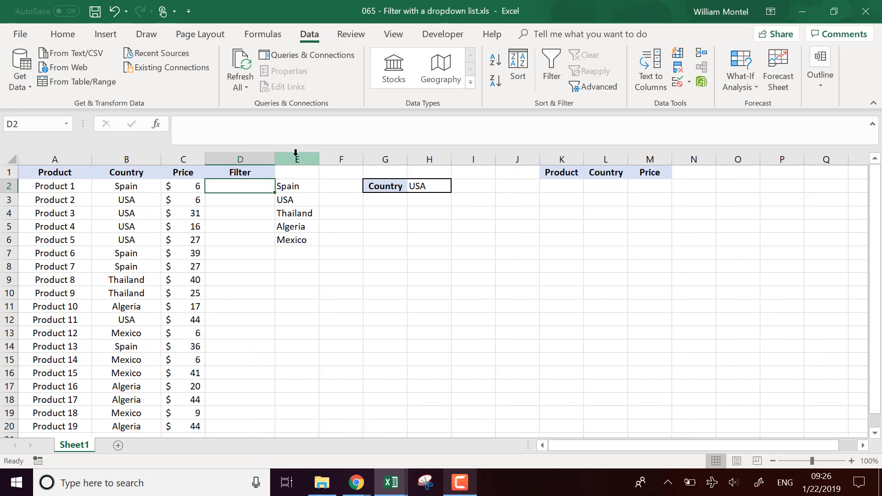
Start an IF formula in D2 with the logical test B2=$H$2, keeping the H2 reference absolute.
click(9, 186)
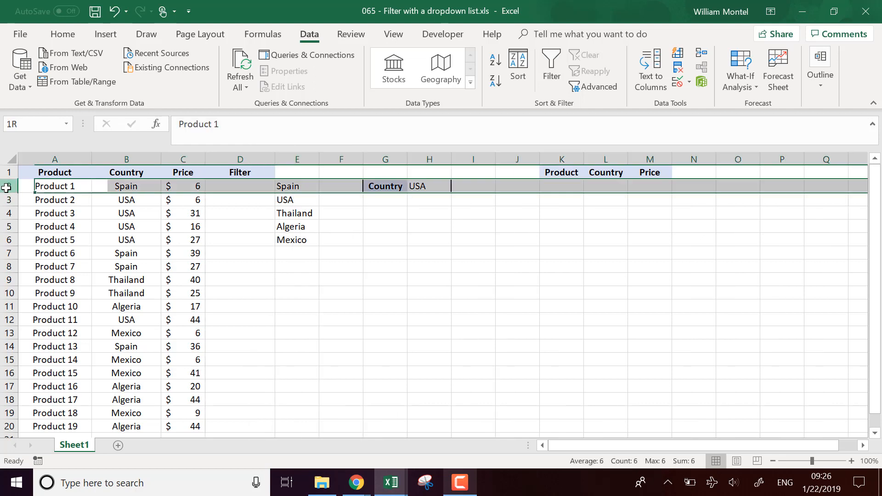
click(415, 185)
click(237, 186)
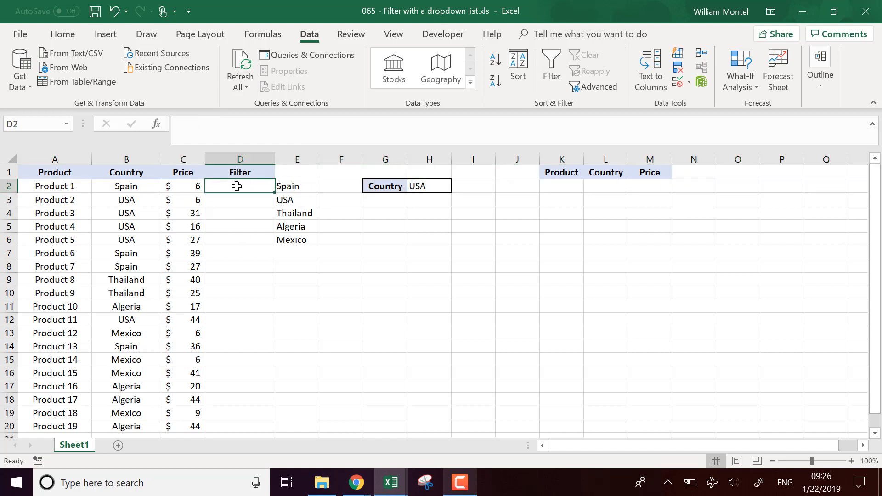
text(=if()
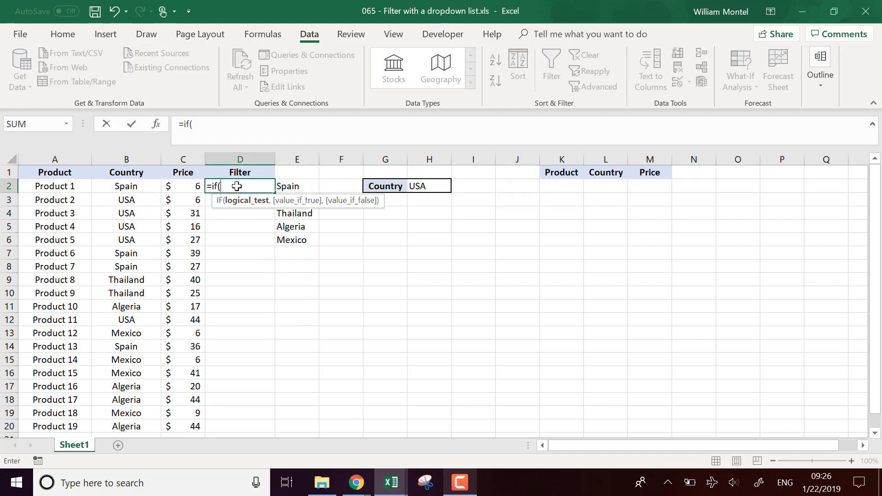
click(137, 188)
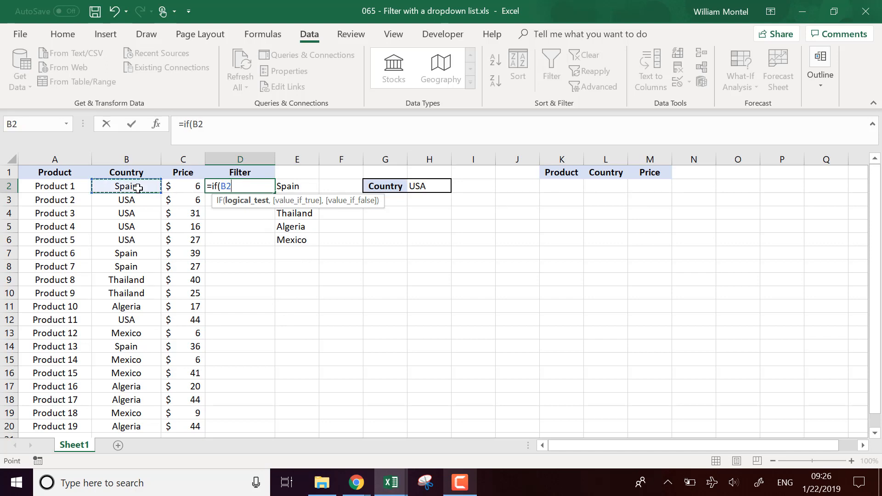
text(,)
click(433, 186)
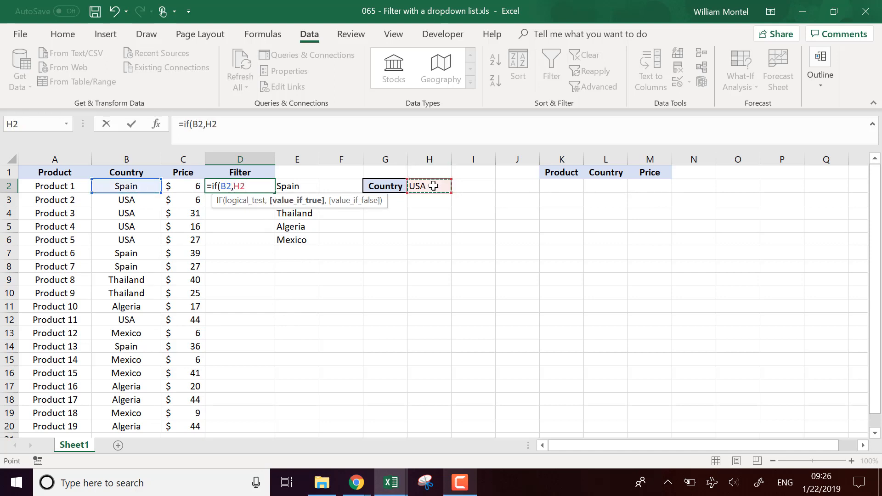
key(F4)
click(235, 186)
key(BackSpace)
text(=$H$)
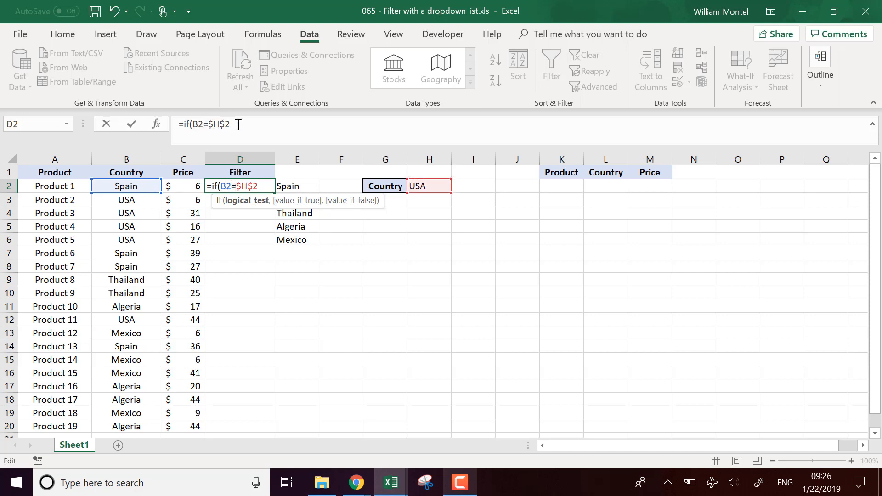
text(,)
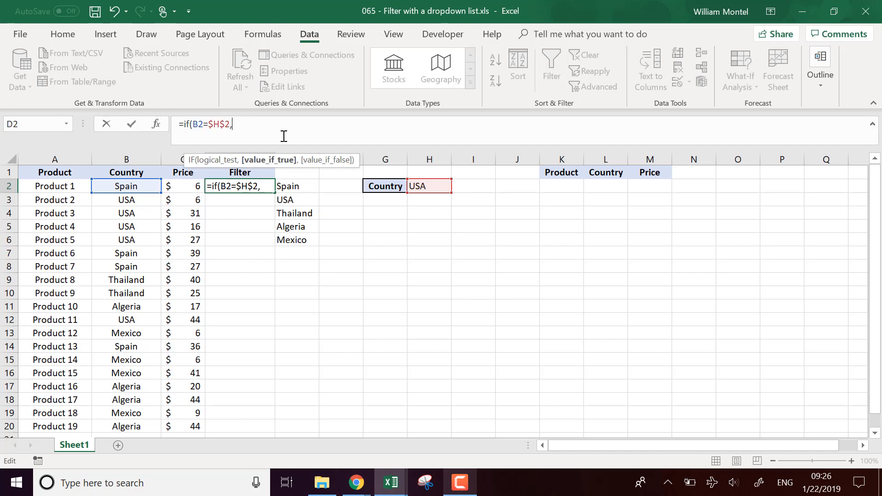
text(row()
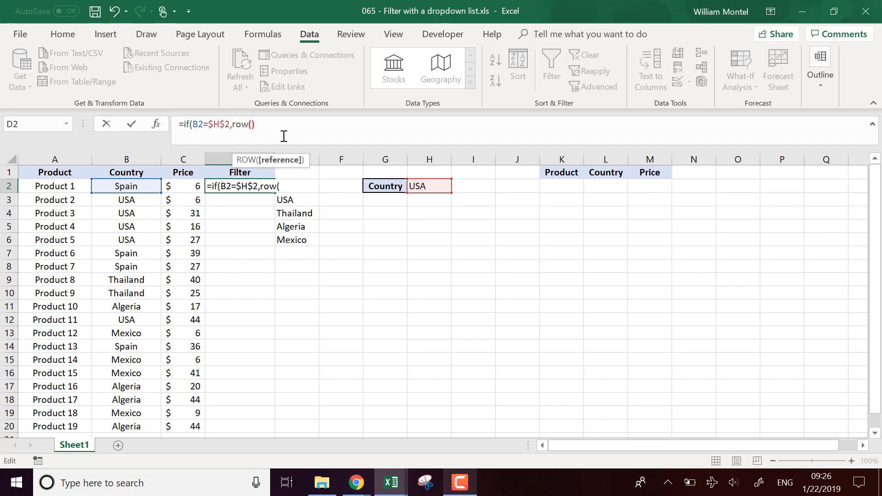
text(),)
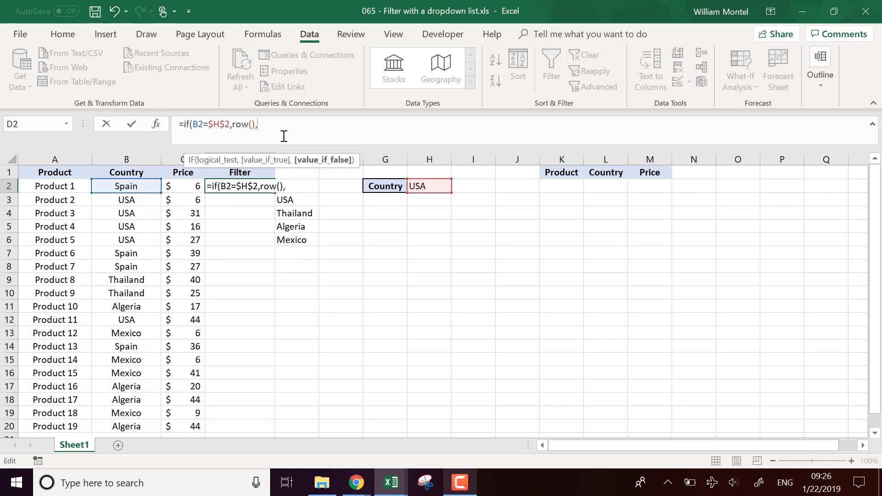
text(""))
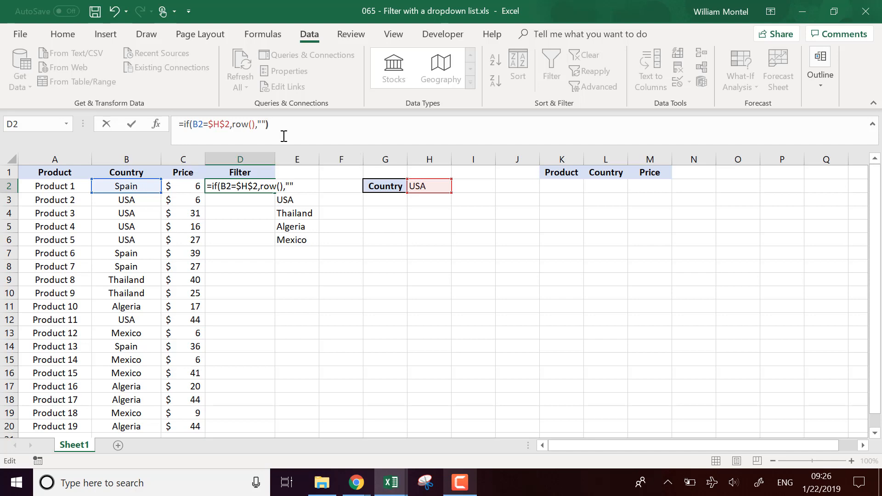
Complete the D2 formula with ROW() as the value if true and "" as the value if false.
key(Return)
Fill the D2 formula down the Filter column to the last product row and check the filled cells.
click(271, 187)
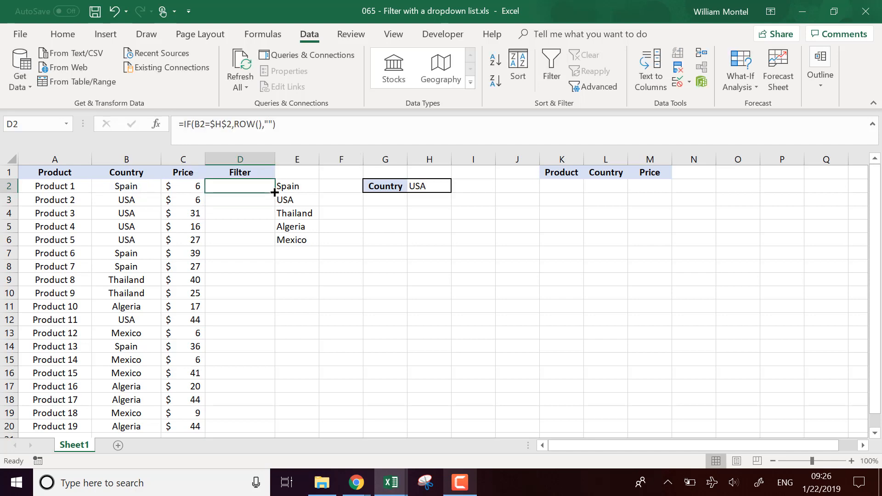
double_click(275, 193)
drag(263, 199, 250, 321)
scroll(250, 316, down, 1)
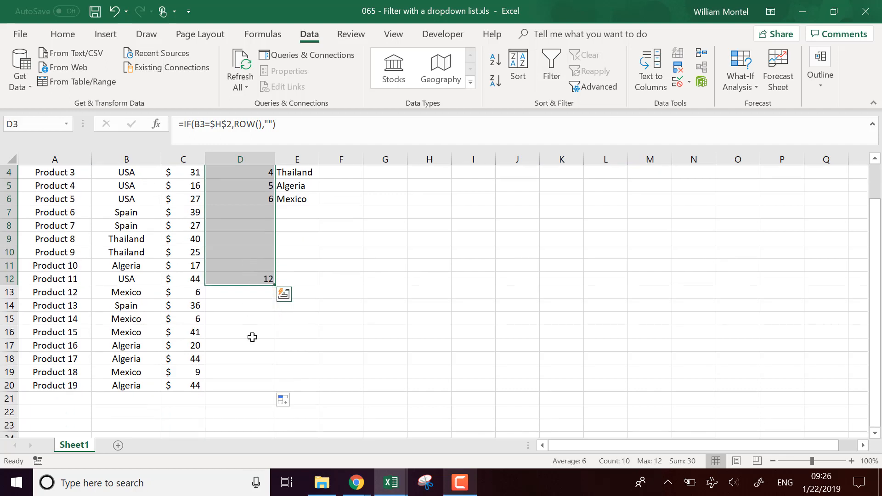
scroll(252, 258, up, 1)
Insert a blank column between the Filter column and the unique country list.
click(299, 159)
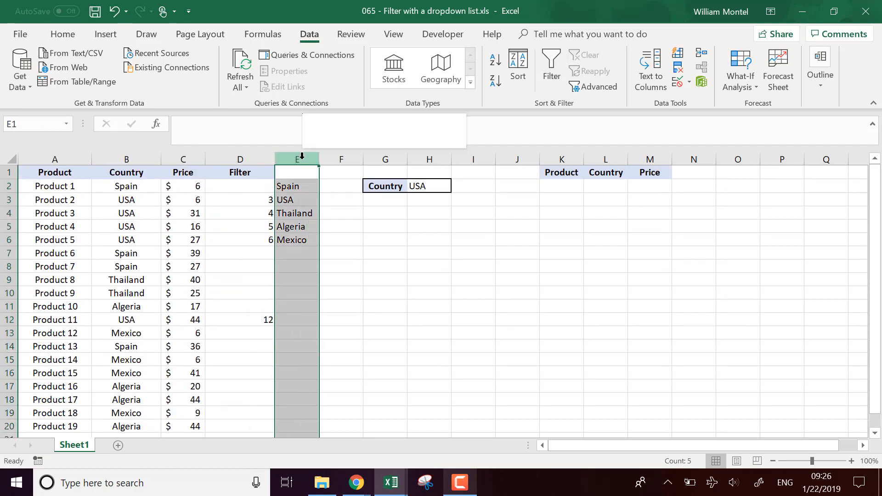
right_click(299, 159)
click(368, 256)
click(310, 173)
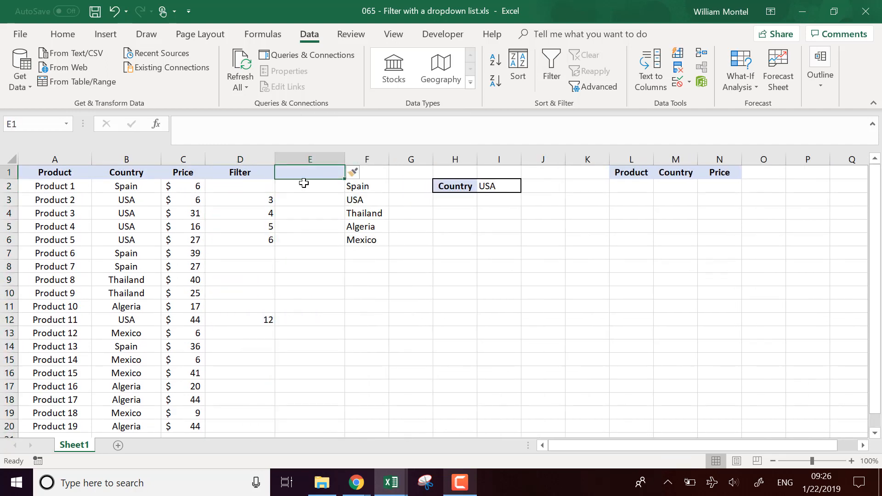
Examine which product rows get a row number in the Filter column and compare them with the blank cells in column E.
click(268, 202)
click(328, 281)
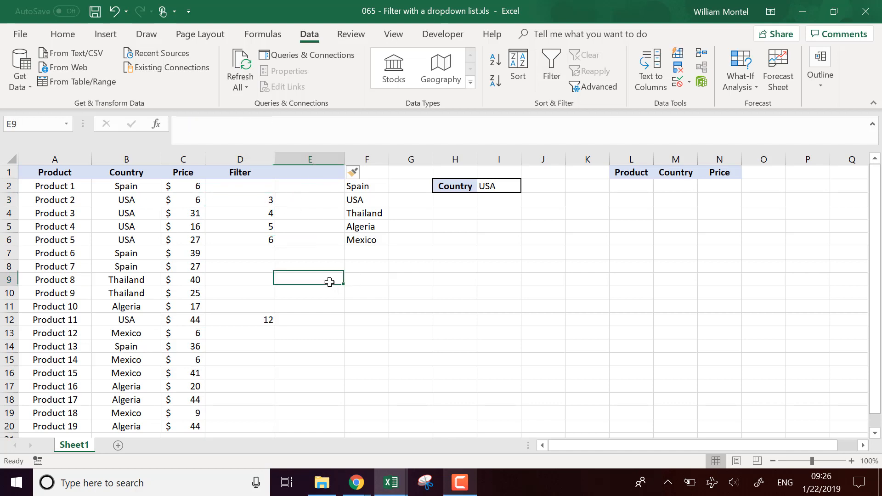
drag(257, 185, 69, 333)
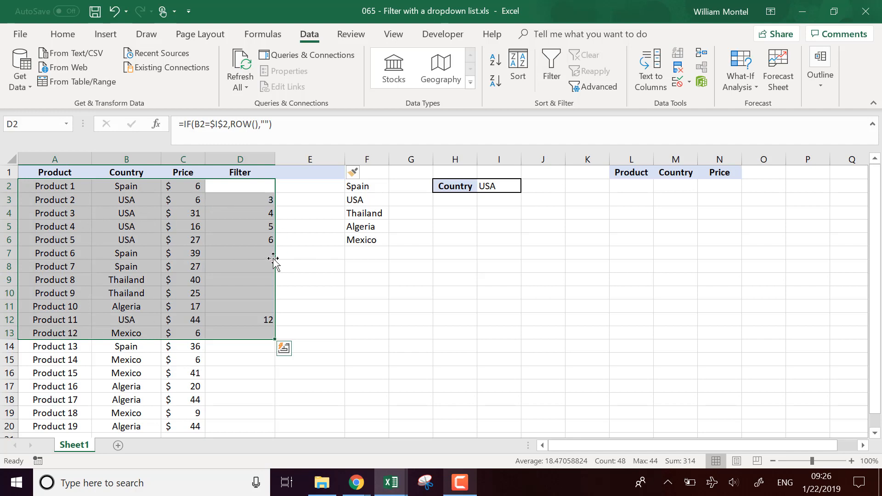
drag(271, 254, 258, 307)
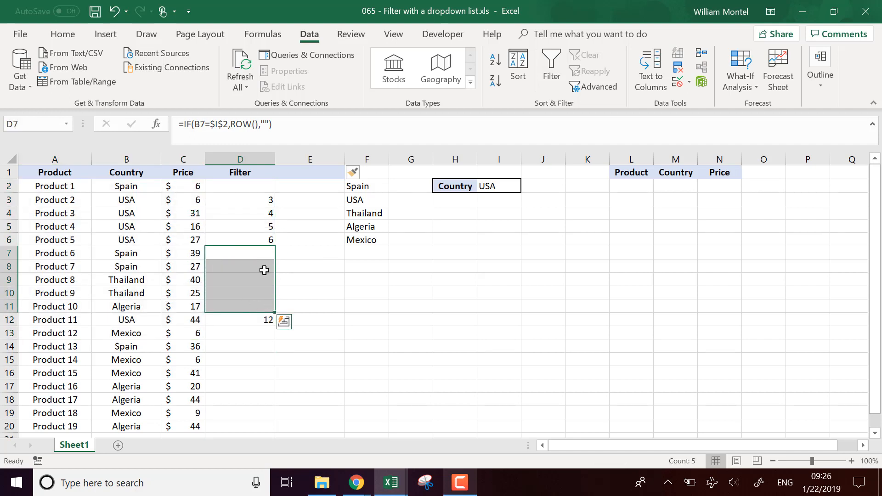
click(312, 193)
click(302, 170)
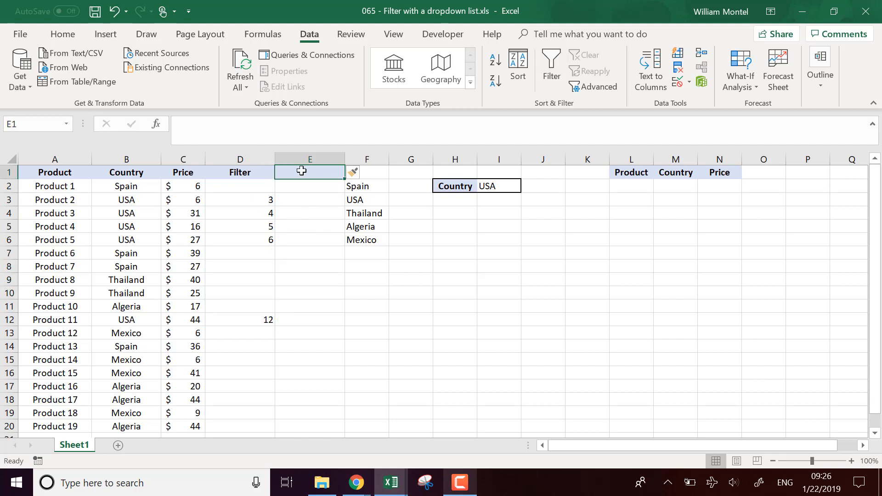
drag(266, 200, 268, 316)
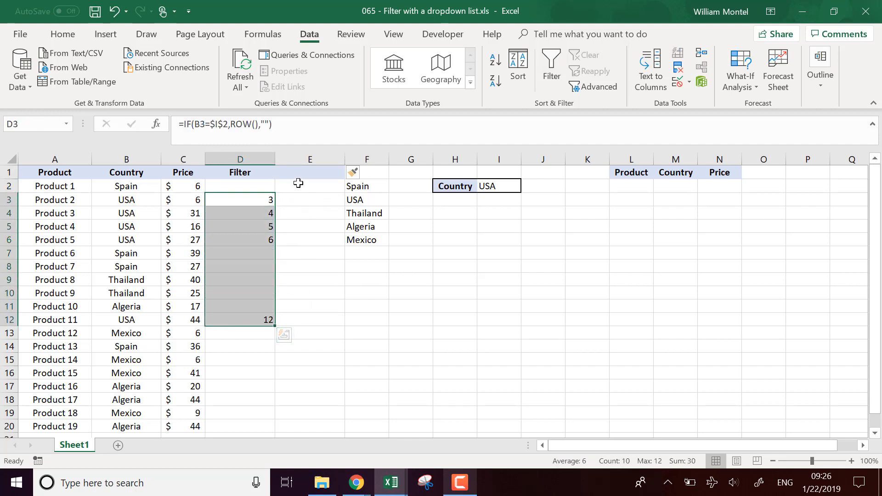
drag(320, 185, 320, 242)
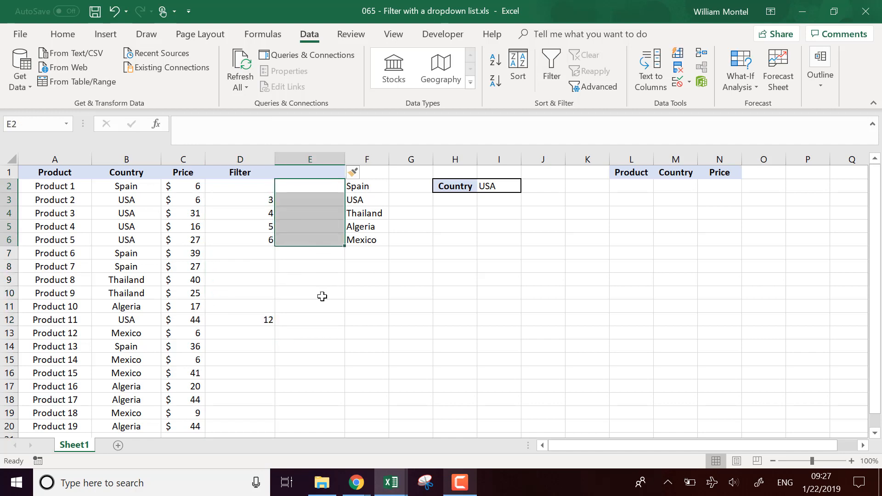
Enter the header "Without blanks" in cell E1, beside the Filter header.
click(325, 172)
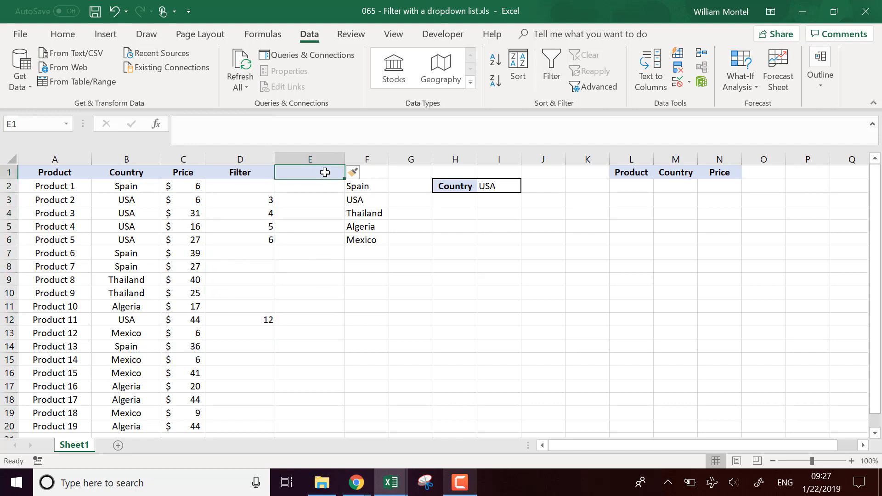
text(With)
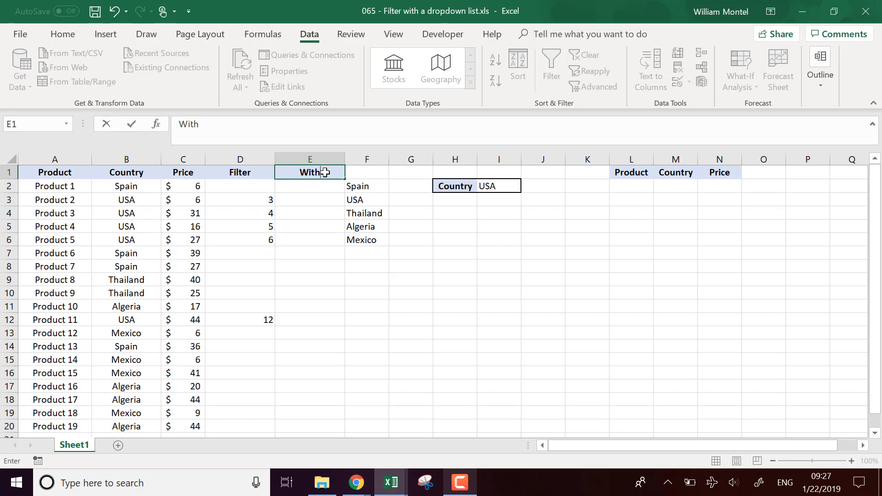
key(BackSpace)
key(BackSpace)
text(thout blan)
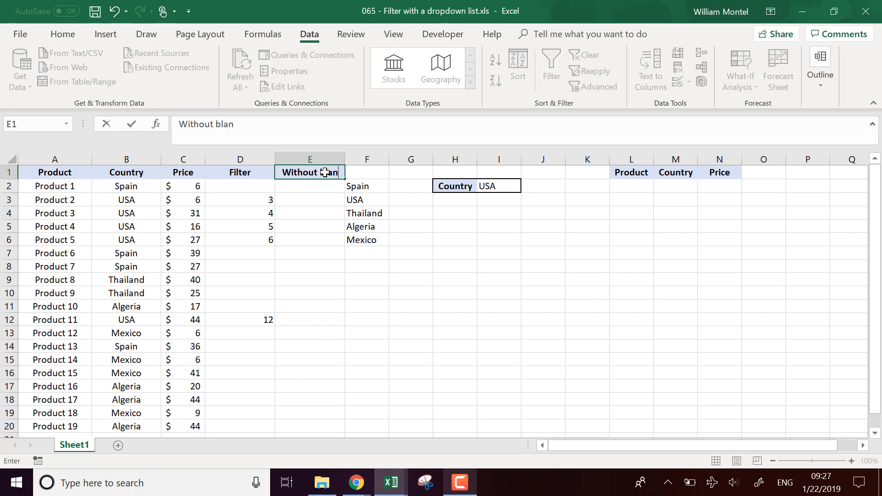
text(nk)
key(BackSpace)
key(BackSpace)
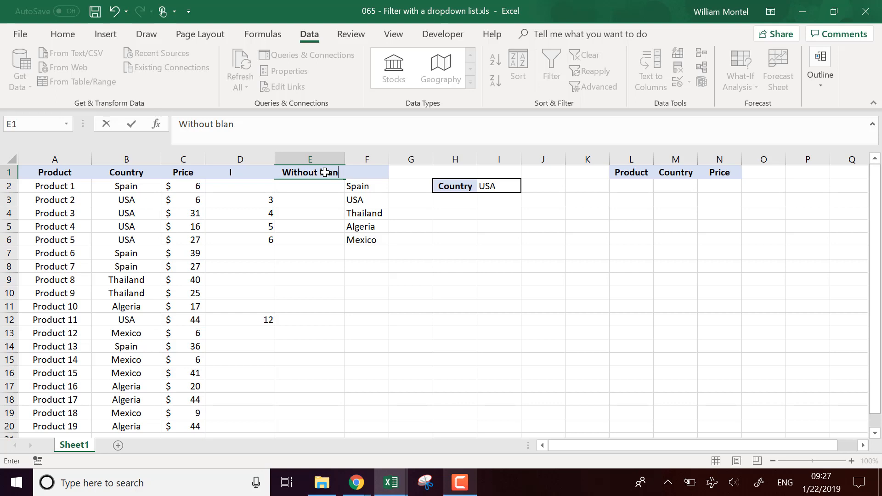
text(ks)
key(Return)
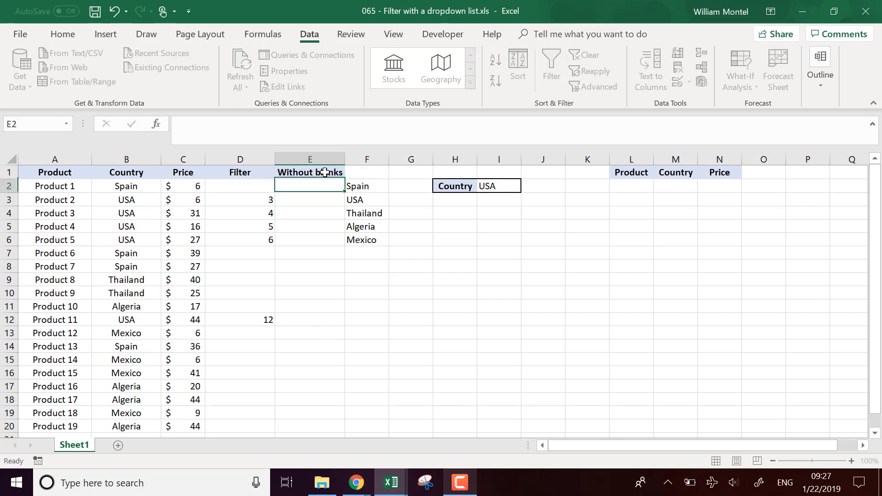
Enter the formula =SMALL(D:D,ROW()-1) in cell E2 to list the Filter column's row numbers in ascending order.
text(=)
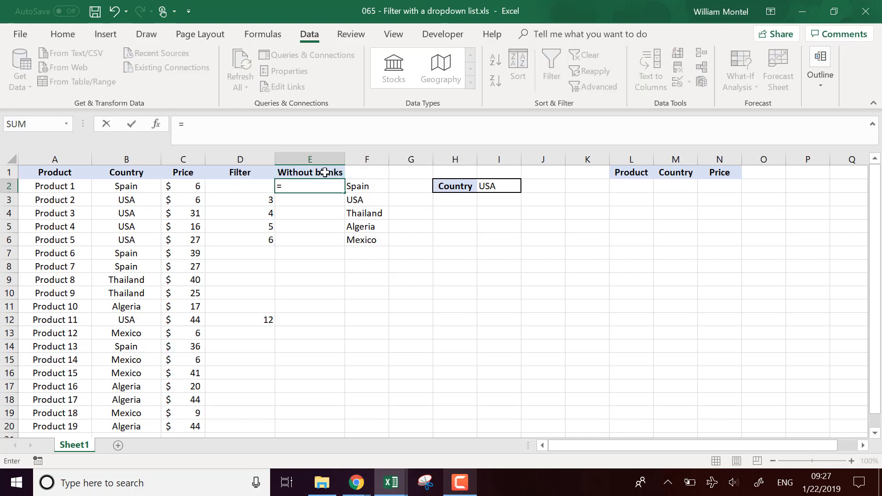
text(sm)
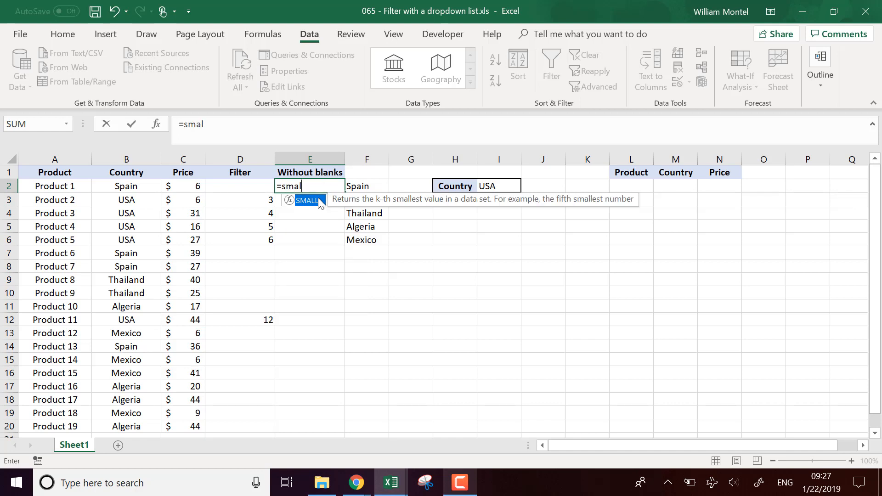
text(all()
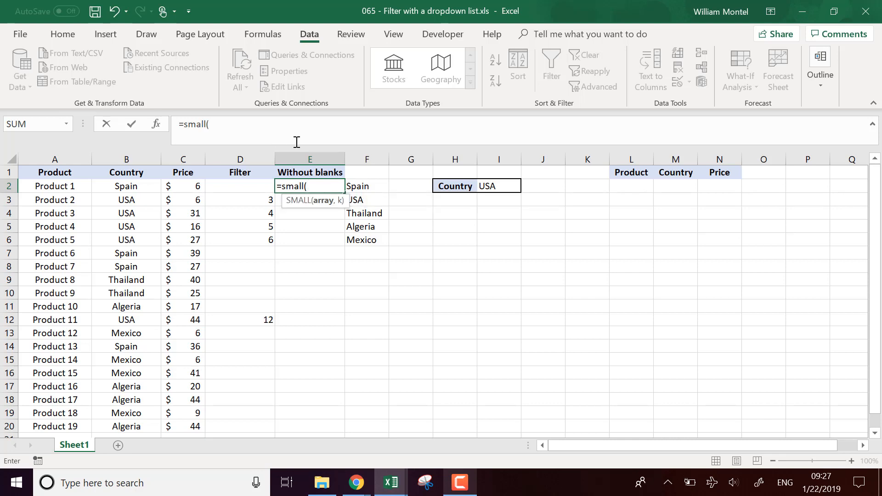
click(256, 158)
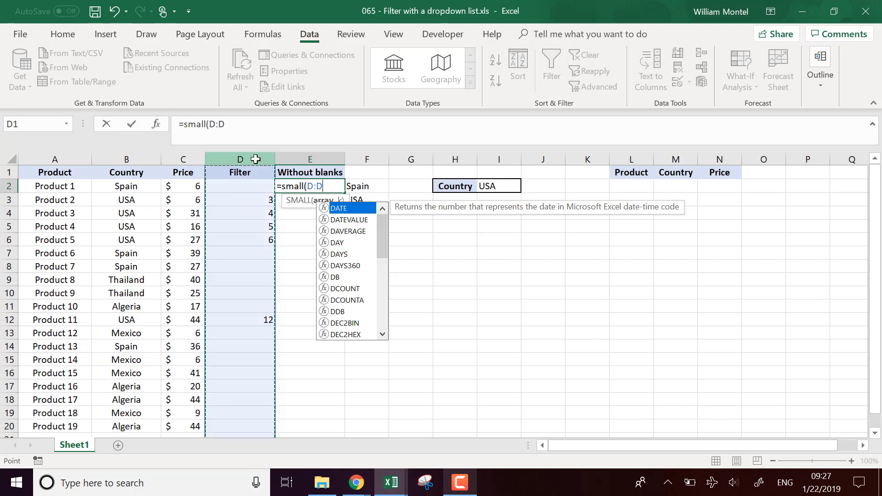
text(,)
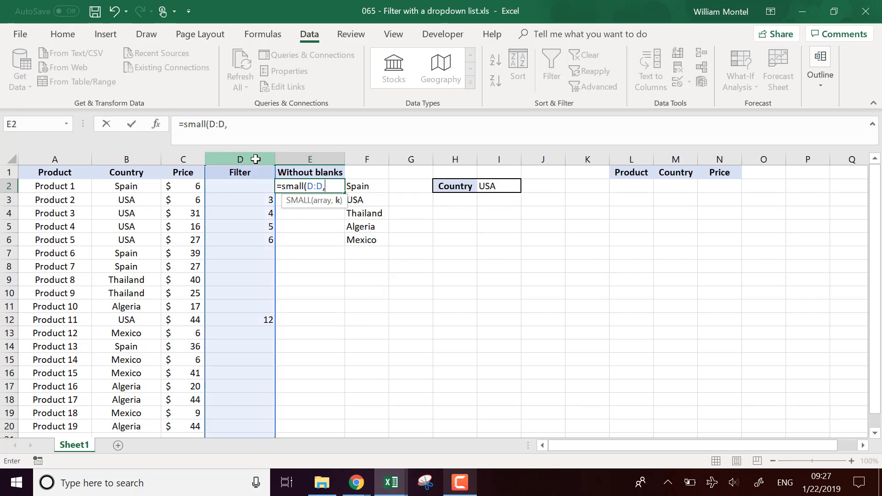
text(r)
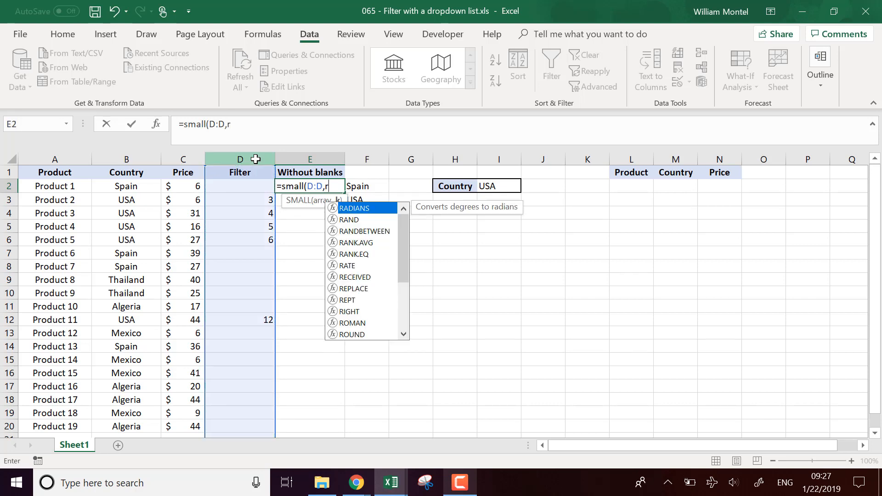
text(ow()-1)
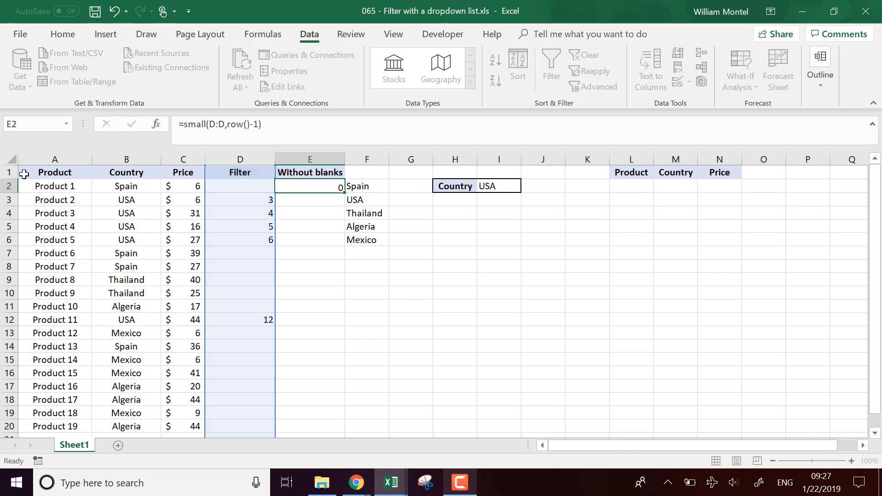
key(Return)
Fill the E2 formula down the Without blanks column to the last product row and check the error cells.
click(342, 188)
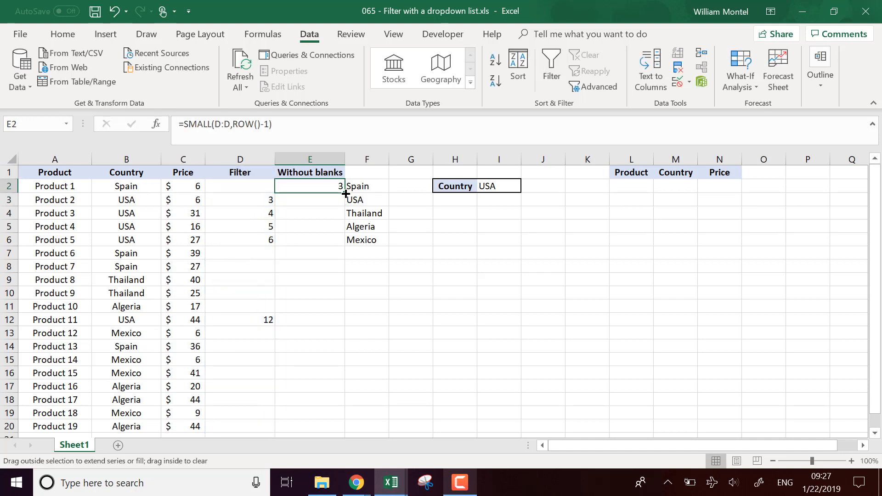
double_click(343, 188)
click(335, 265)
click(325, 252)
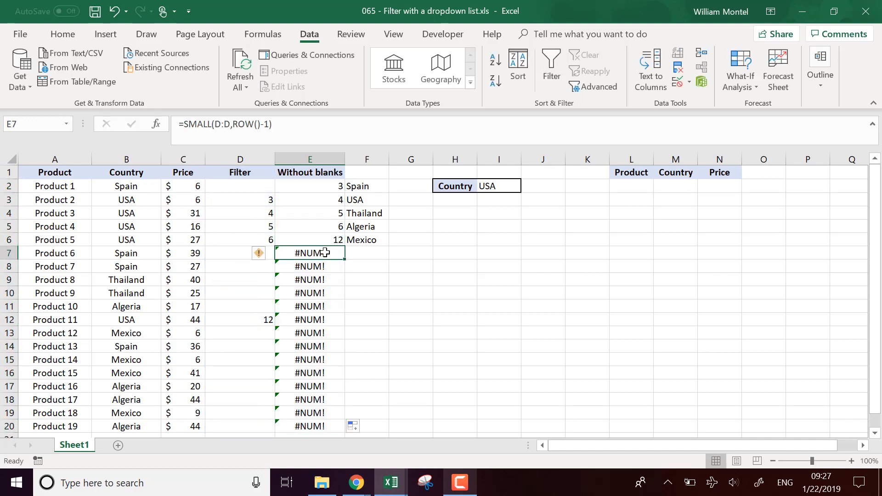
click(323, 294)
click(307, 255)
Wrap the SMALL formula in E2 in IFERROR with "" as the value if error.
click(331, 186)
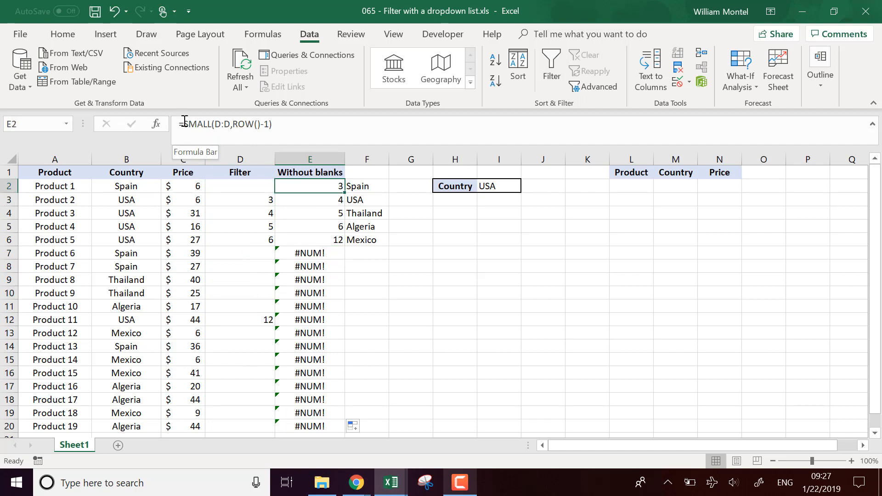
click(184, 122)
text(iferror()
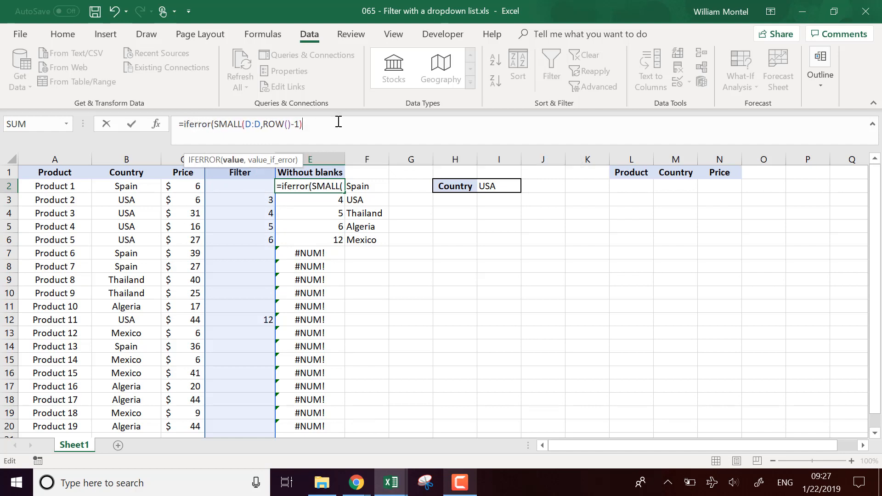
text(,""))
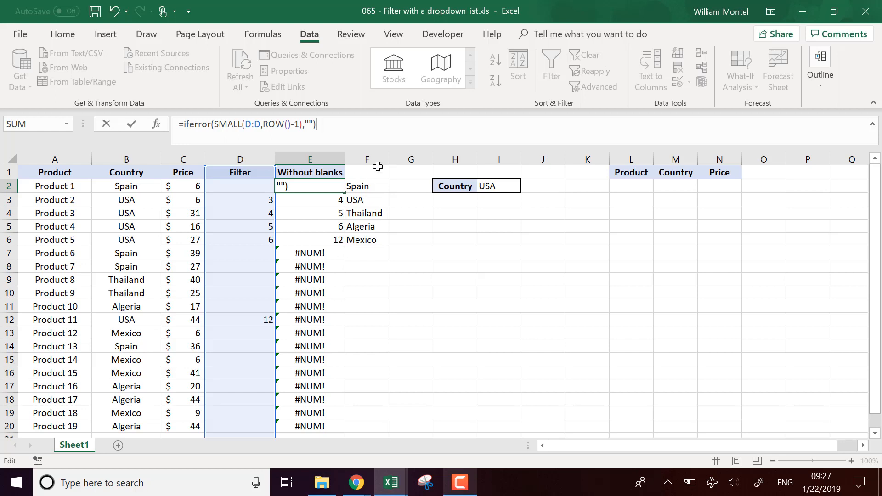
key(Return)
Fill the IFERROR formula from E2 down to the last product row and check the row numbers in E2:E6.
click(336, 187)
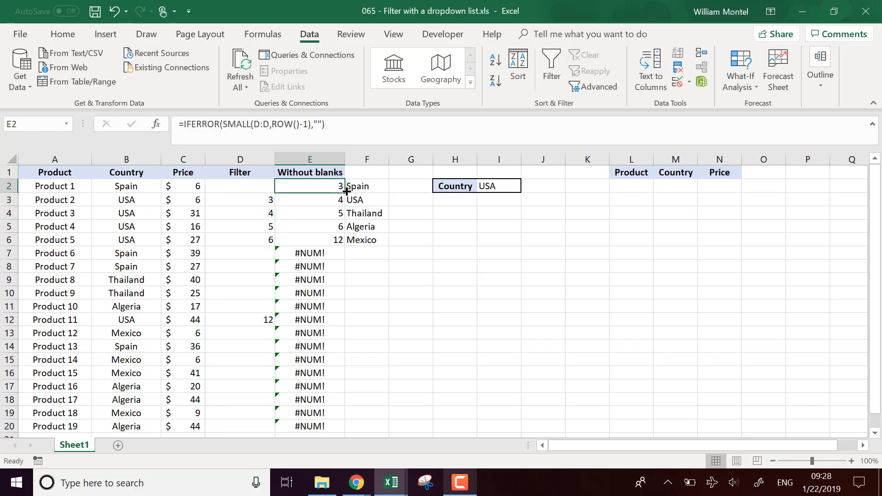
drag(346, 191, 346, 431)
click(328, 184)
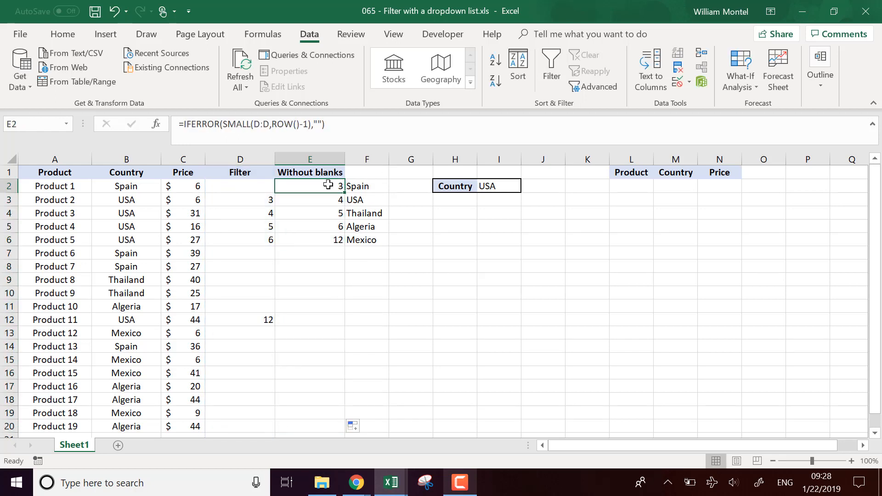
drag(328, 184, 325, 236)
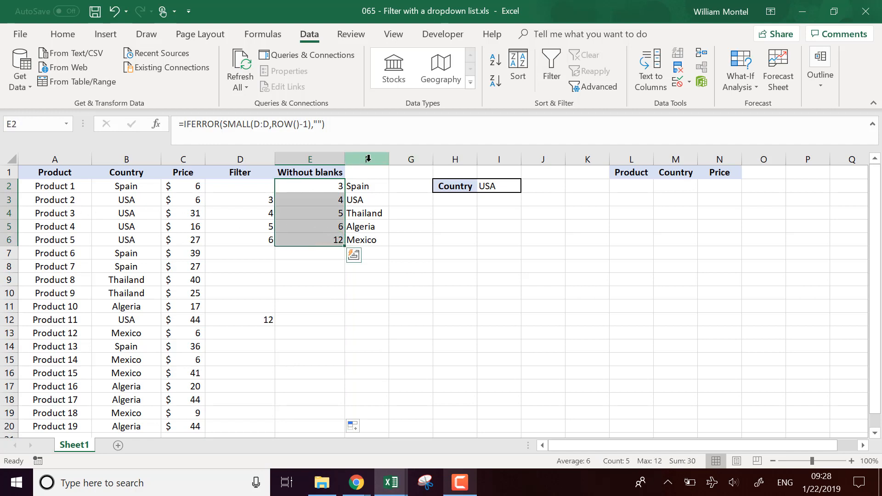
Enter =INDEX(A:A,E2) in L2 under the extracted table's Product header and fill it down to L10.
click(632, 186)
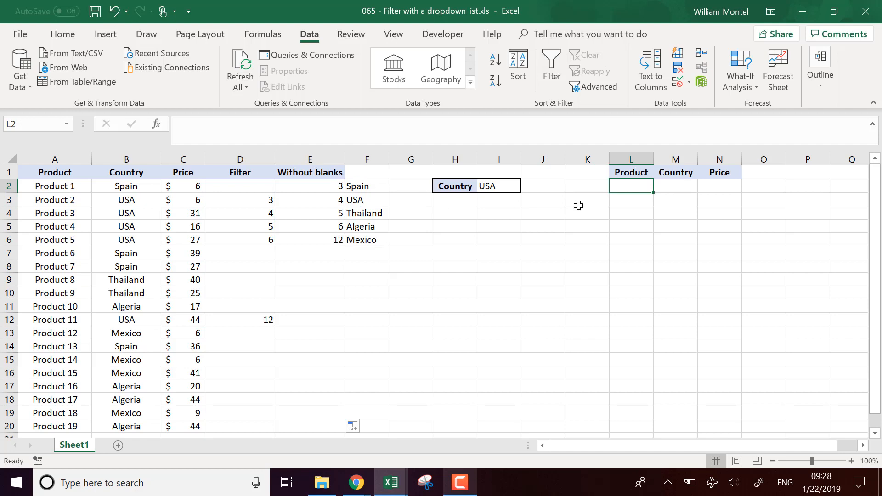
text(=inde)
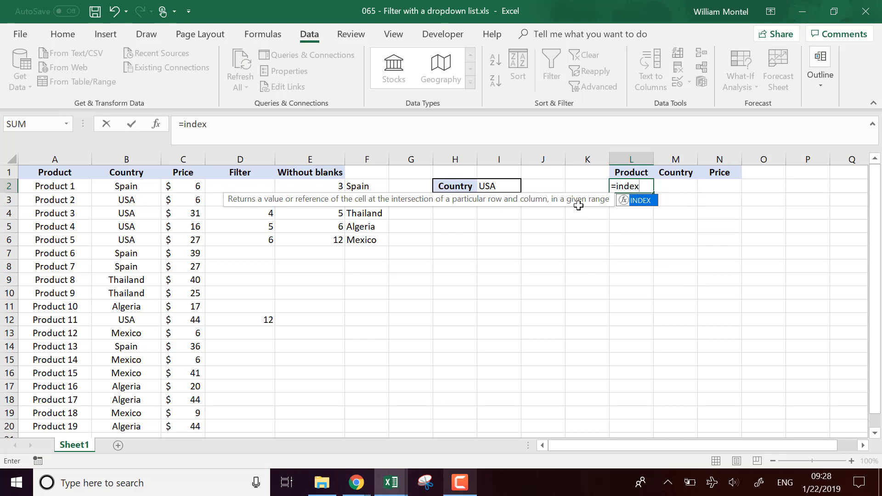
text(x()
click(67, 161)
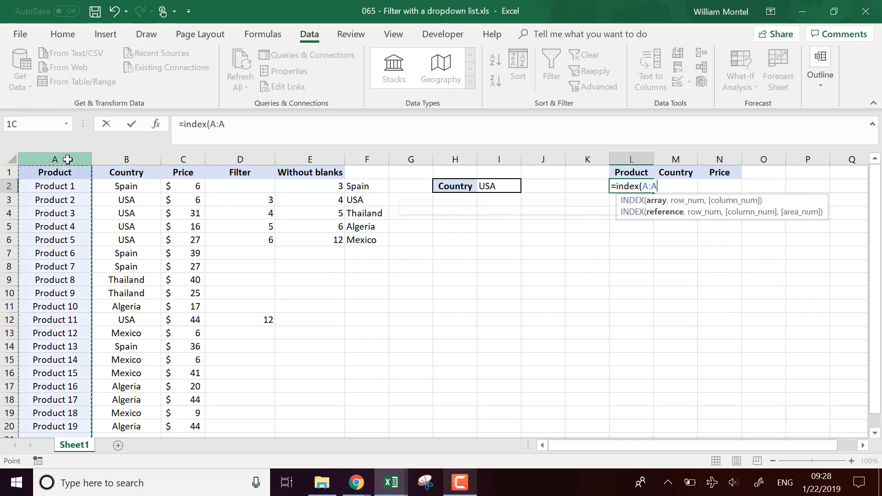
text(,)
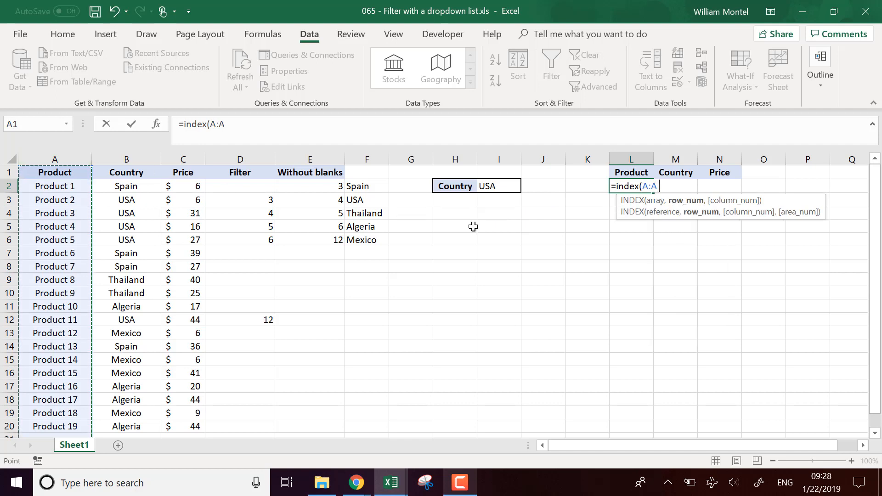
click(332, 189)
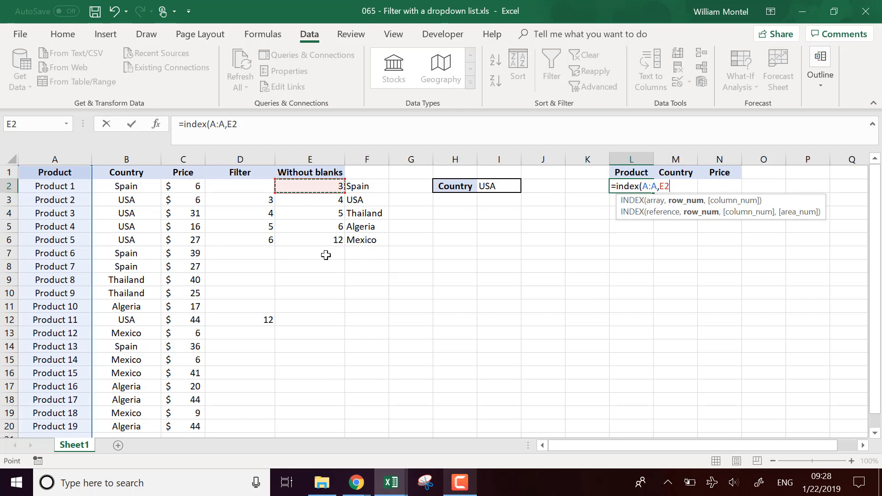
text(;)
text(,)
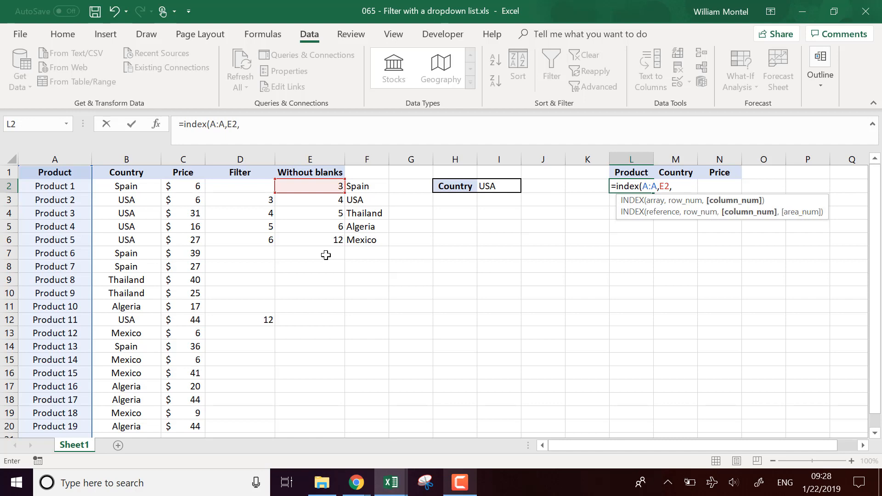
key(BackSpace)
text())
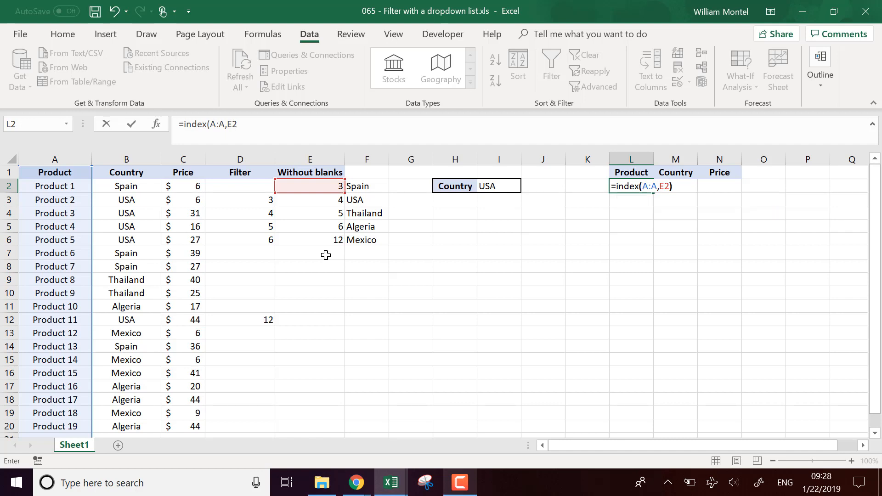
key(Return)
click(642, 186)
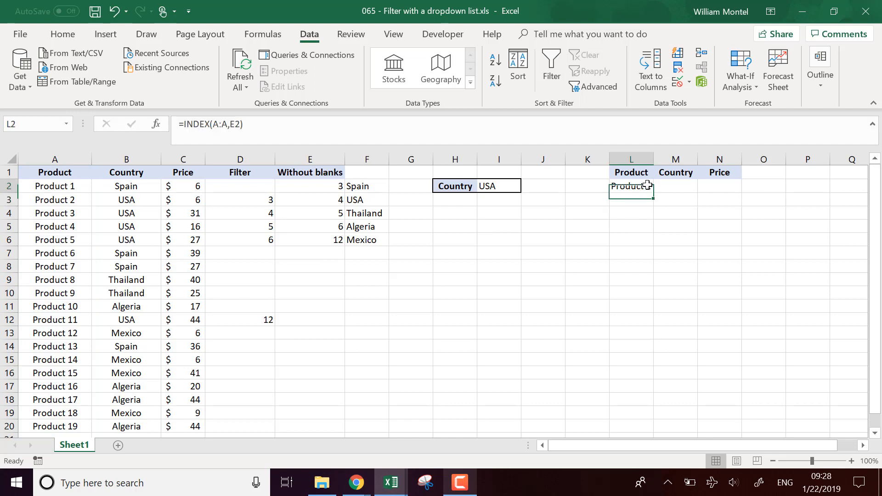
drag(654, 193, 654, 300)
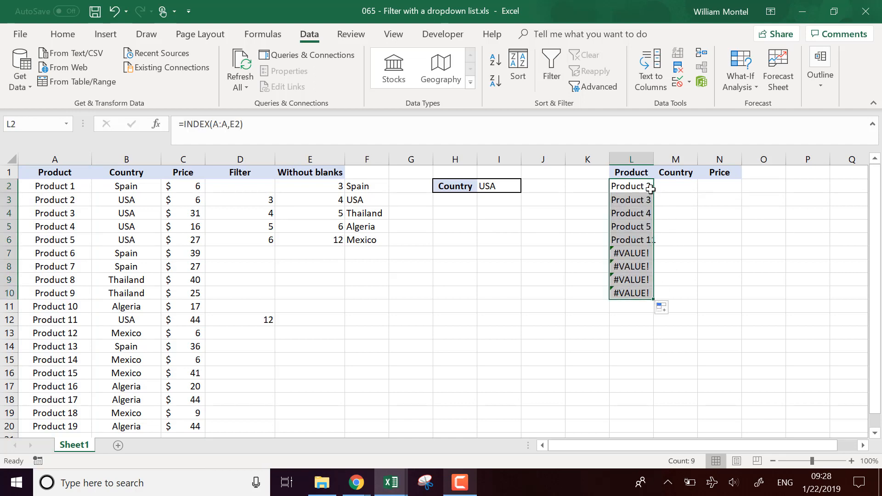
Compare the row numbers in the Without blanks and Filter columns with the extracted products and error cells in column L.
drag(334, 186, 337, 237)
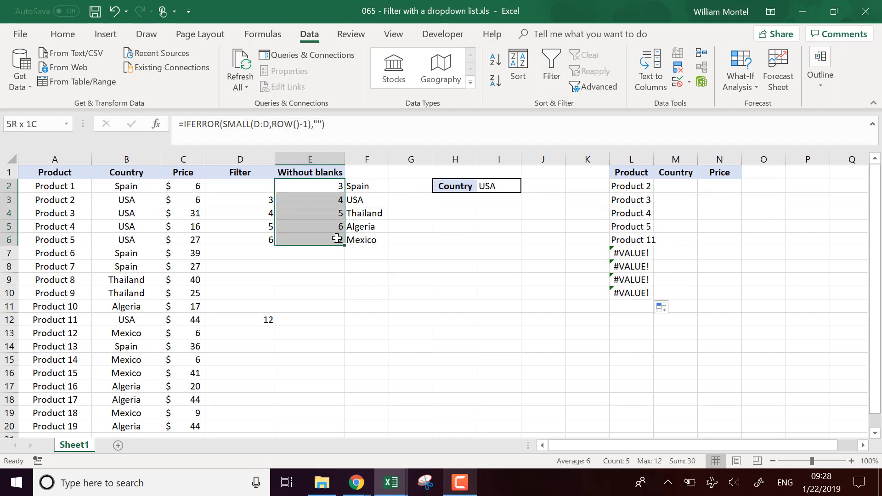
click(263, 201)
click(270, 212)
click(267, 226)
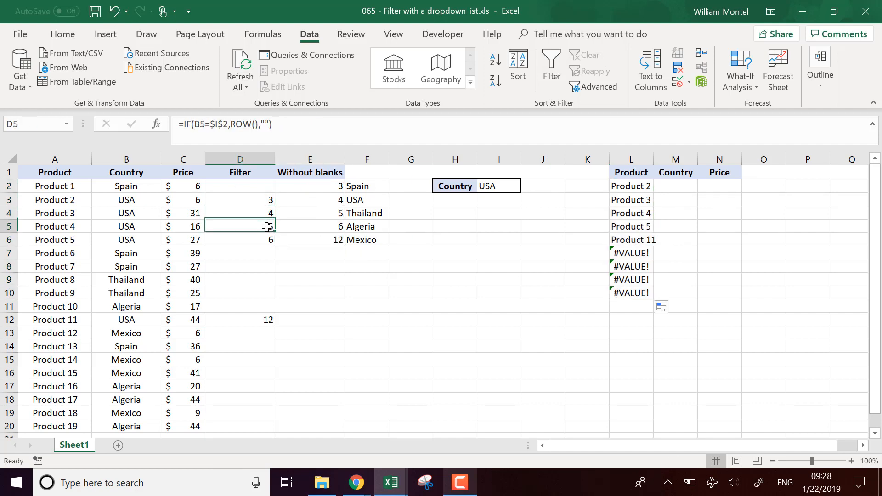
click(268, 238)
click(265, 327)
click(636, 244)
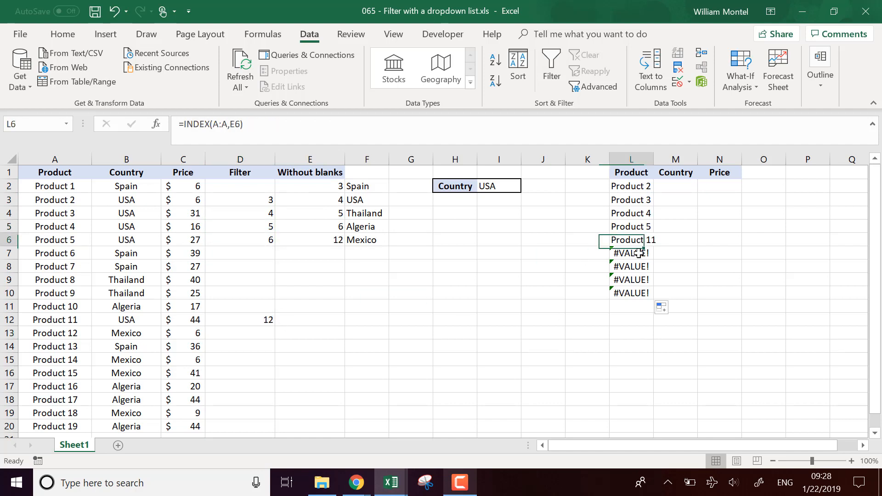
click(636, 253)
Wrap the INDEX formula in L2 in IFERROR with "" as the value if error and fill it down to L14.
click(637, 187)
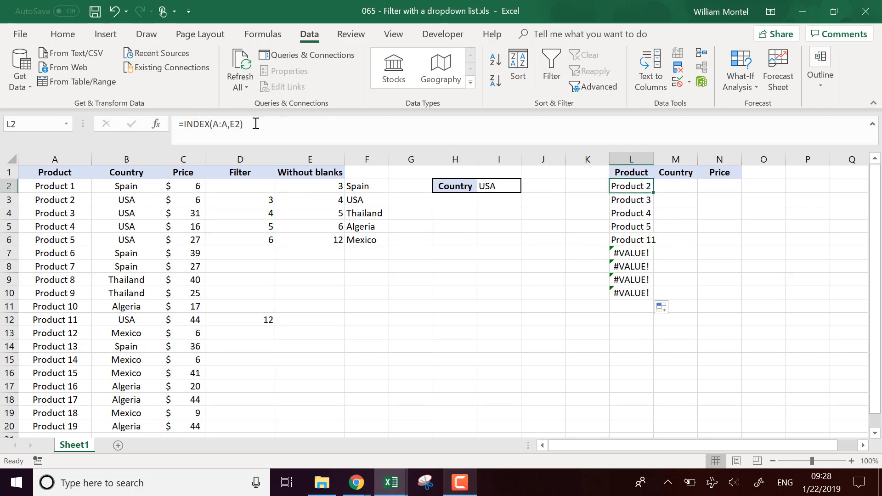
click(186, 124)
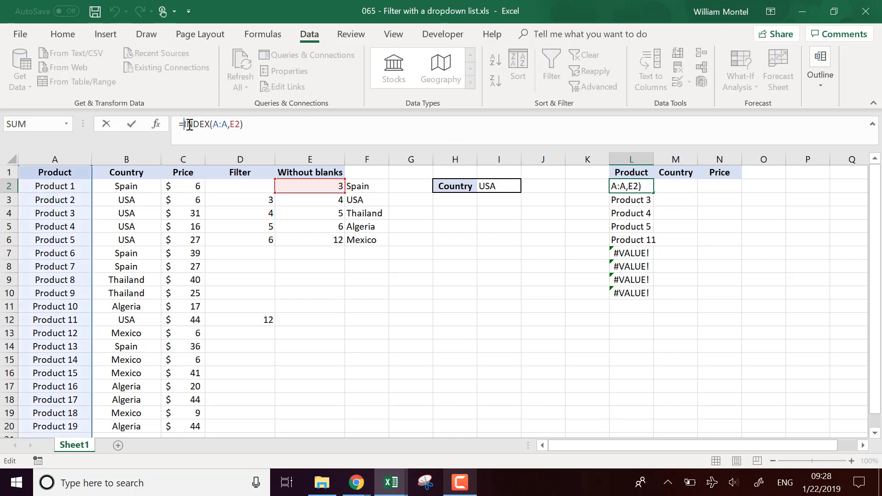
text(iferoor()
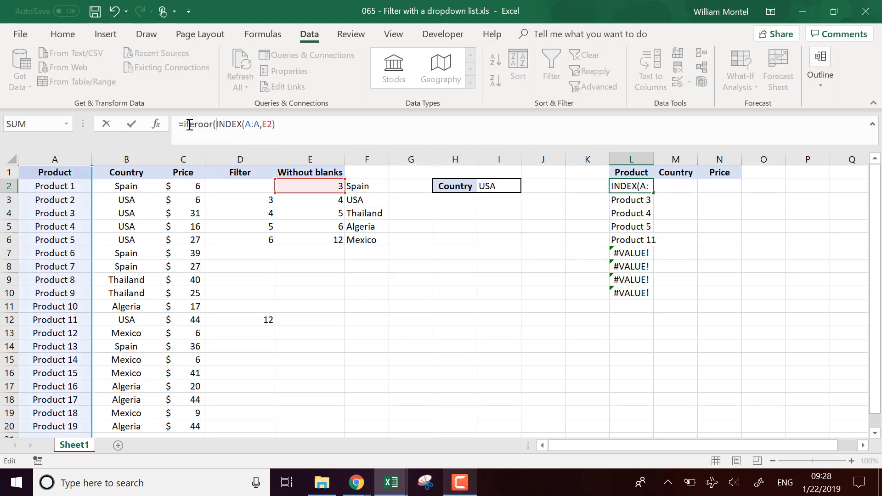
click(201, 124)
text(r)
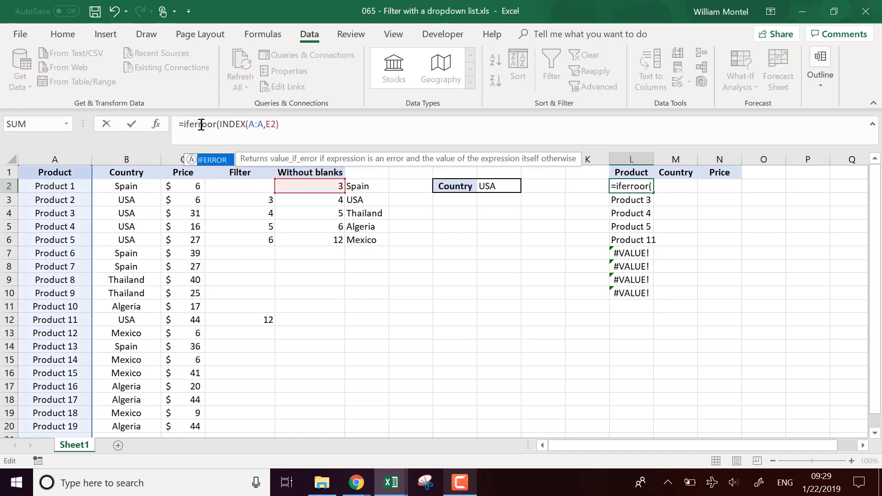
key(Delete)
key(End)
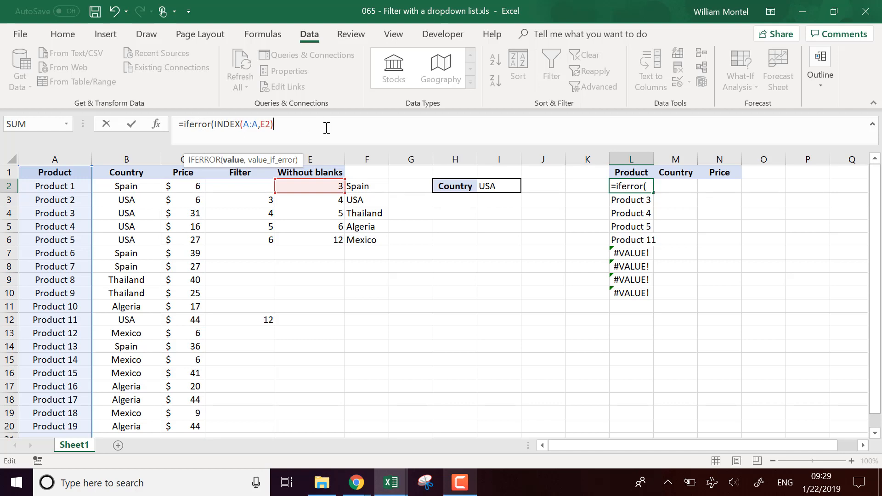
text(,"")
key(Return)
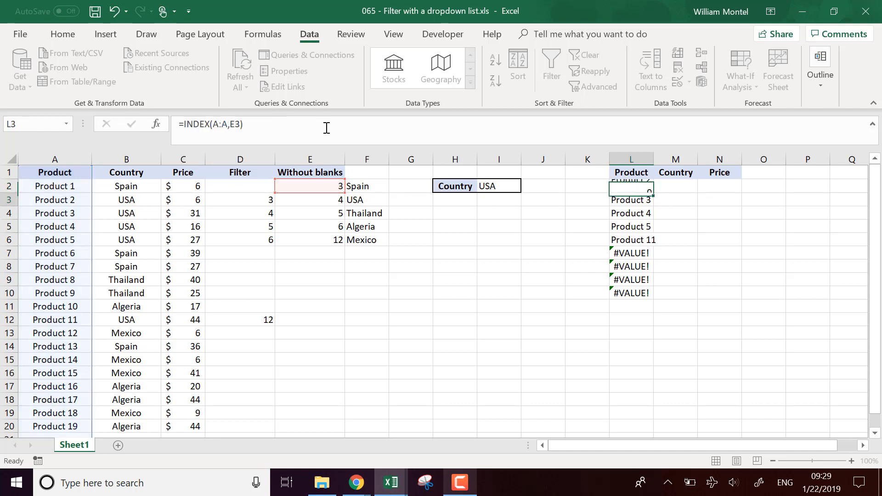
click(652, 187)
drag(653, 192, 654, 348)
Fill the IFERROR formula from L2 across the Country and Price columns to N2.
click(650, 194)
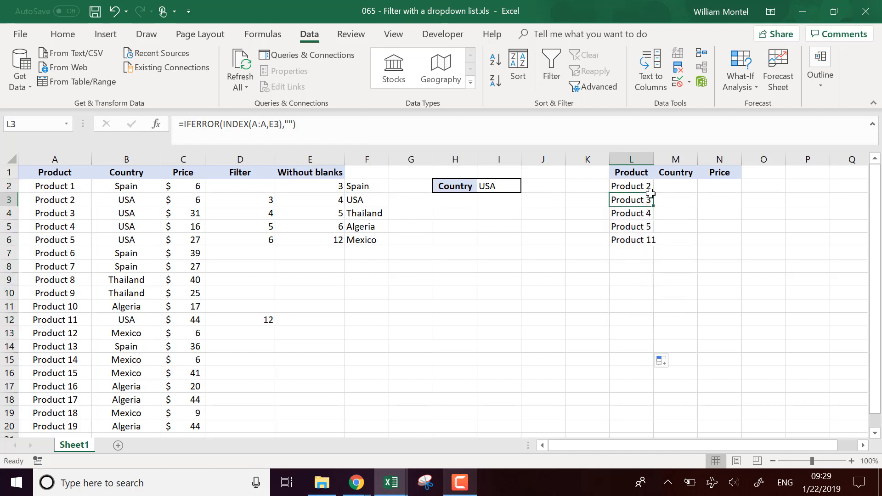
click(650, 188)
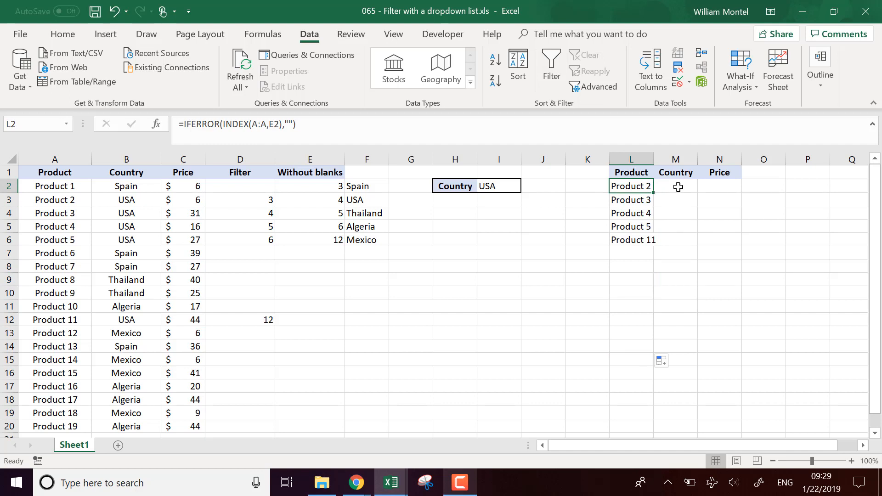
drag(654, 193, 730, 193)
click(689, 221)
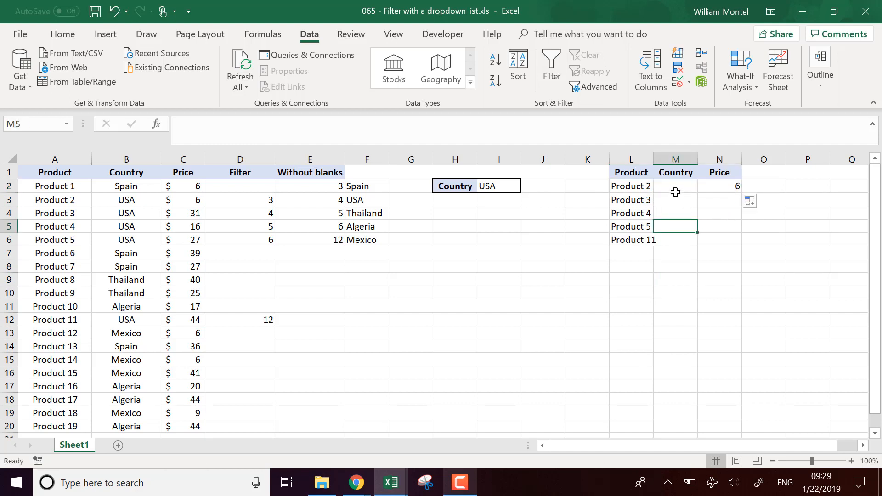
Lock the column of the row-number reference in the L2 formula so it reads =IFERROR(INDEX(A:A,$E2),"").
double_click(640, 187)
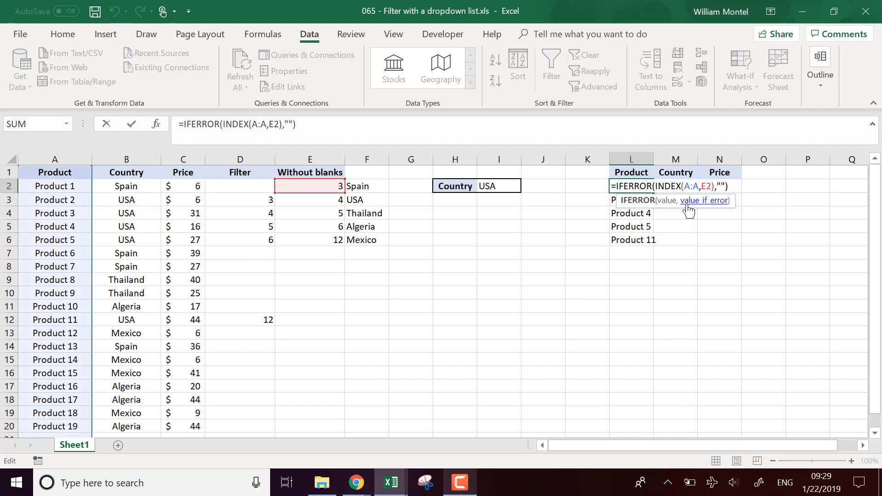
click(706, 186)
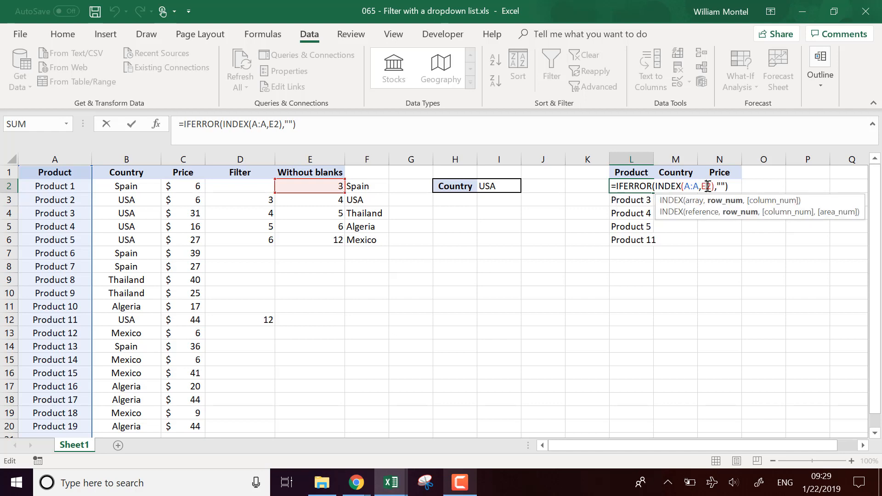
key(F4)
key(F4)
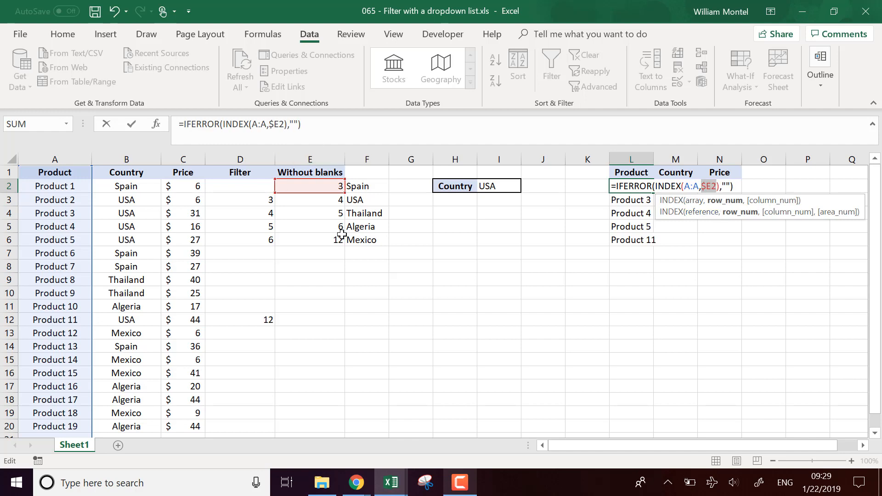
key(Return)
key(Up)
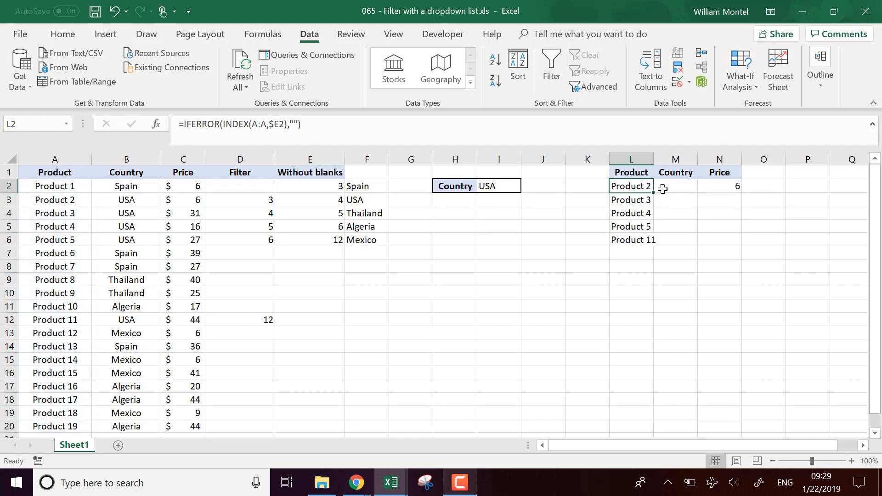
Fill the L2 formula across to the Price column and down to row 13, and check the Country formulas in column M.
drag(653, 193, 744, 332)
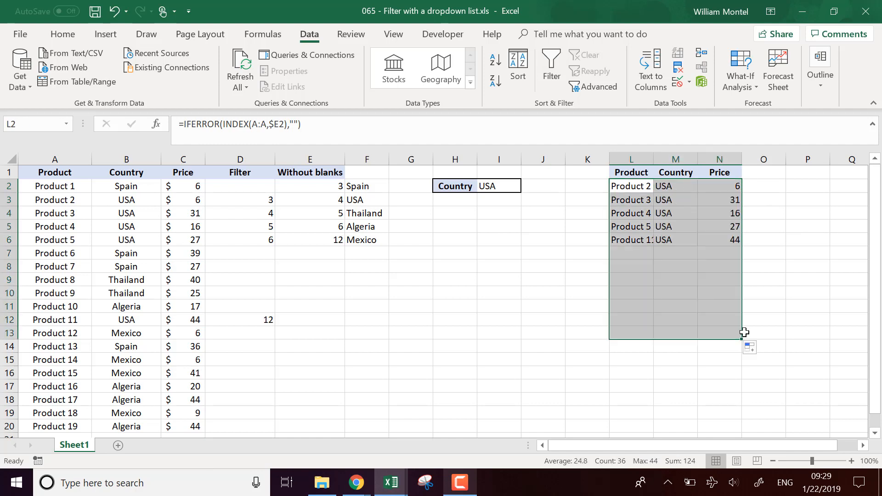
click(696, 222)
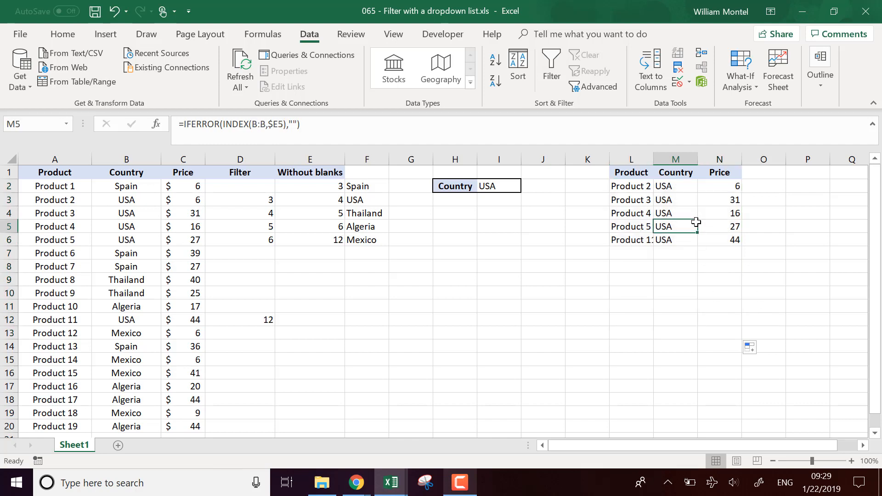
click(679, 184)
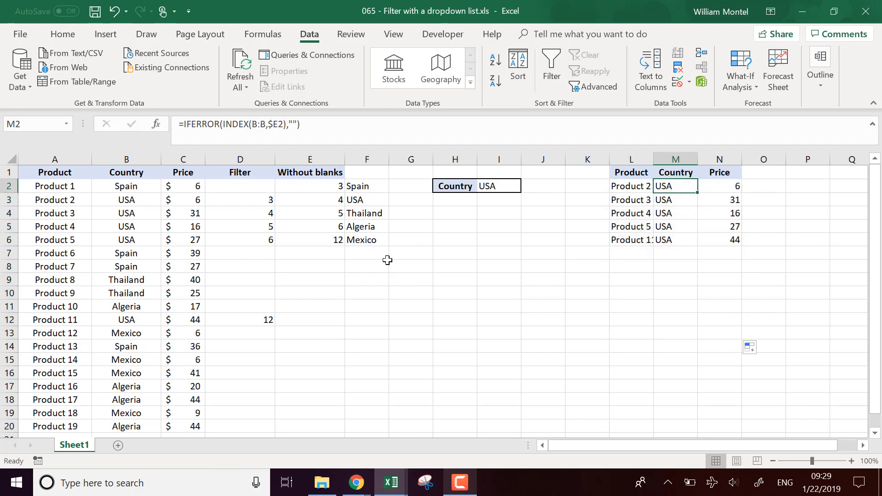
Review how the row numbers in the Filter and Without blanks columns feed the extracted product table.
click(212, 271)
click(249, 186)
click(254, 203)
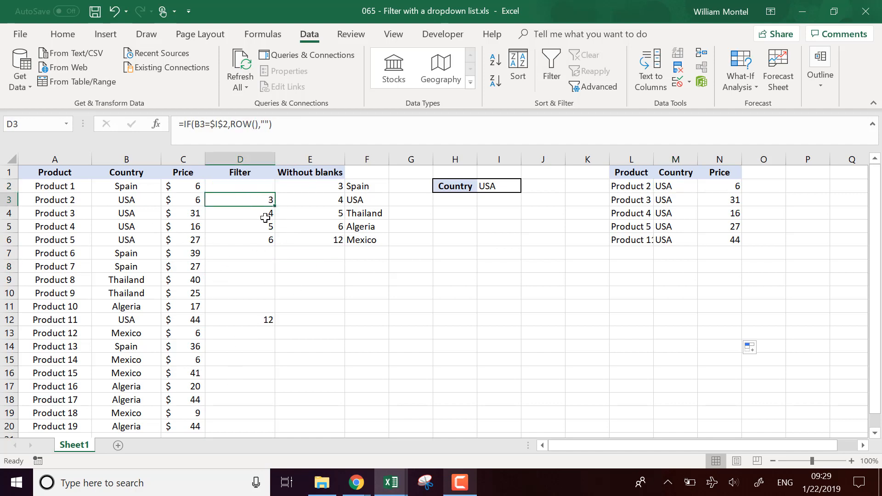
drag(145, 198, 264, 235)
click(268, 317)
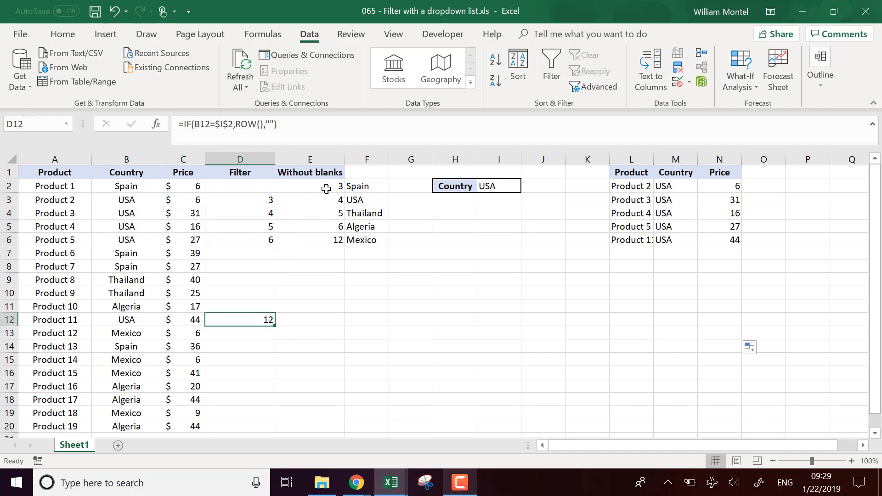
drag(326, 189, 321, 240)
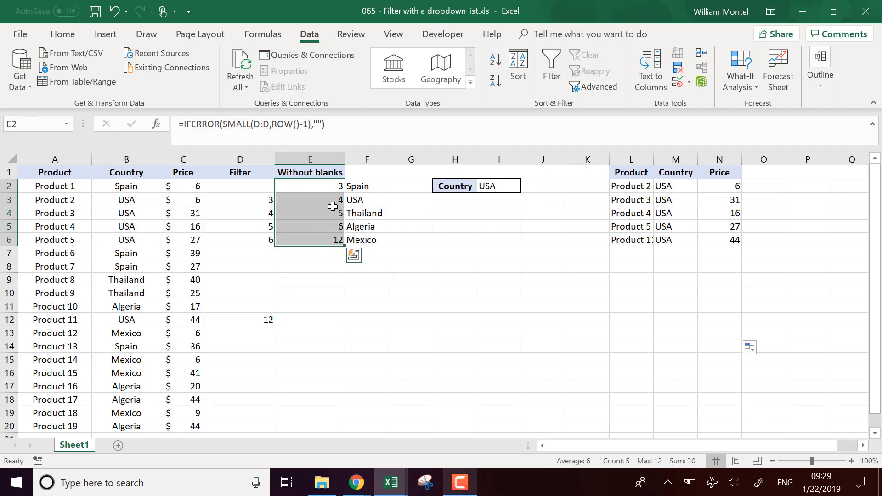
click(638, 184)
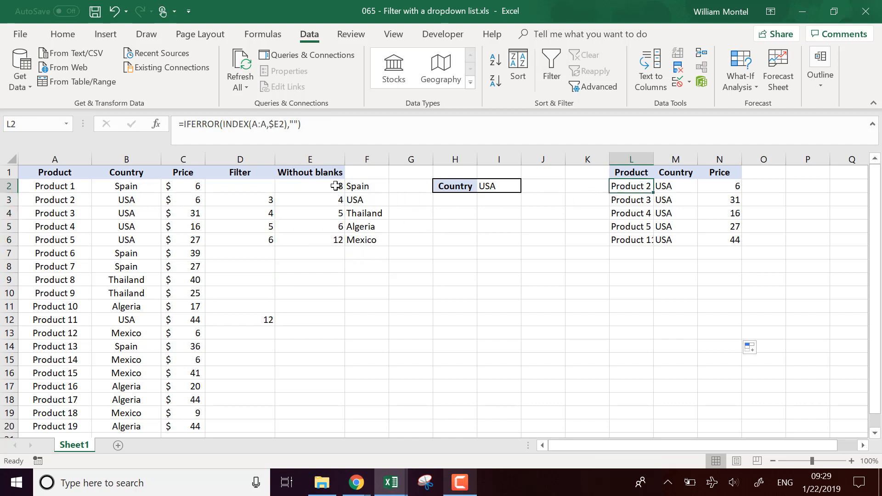
drag(336, 185, 327, 242)
click(633, 187)
click(657, 263)
Choose Algeria in the Country dropdown in I2.
click(508, 189)
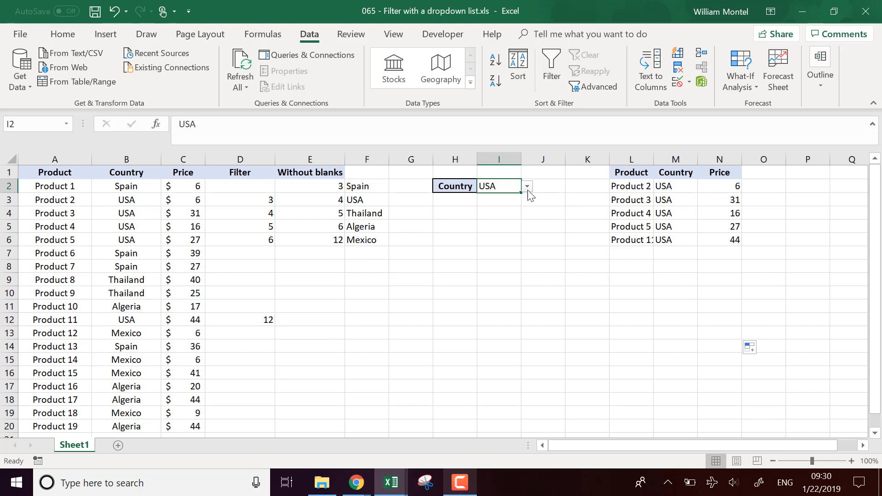
click(527, 186)
click(502, 228)
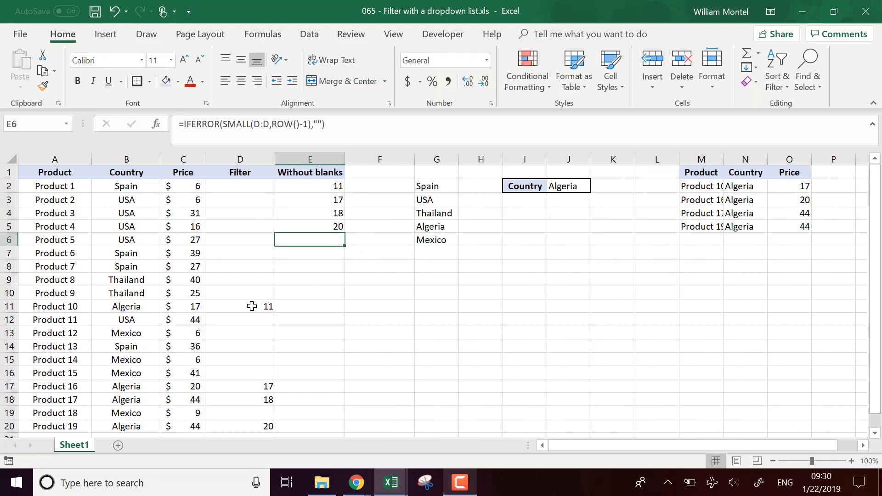
Insert an empty column between Without blanks and the country list, and auto-fit the width of the extracted Product column.
click(252, 306)
scroll(257, 322, down, 1)
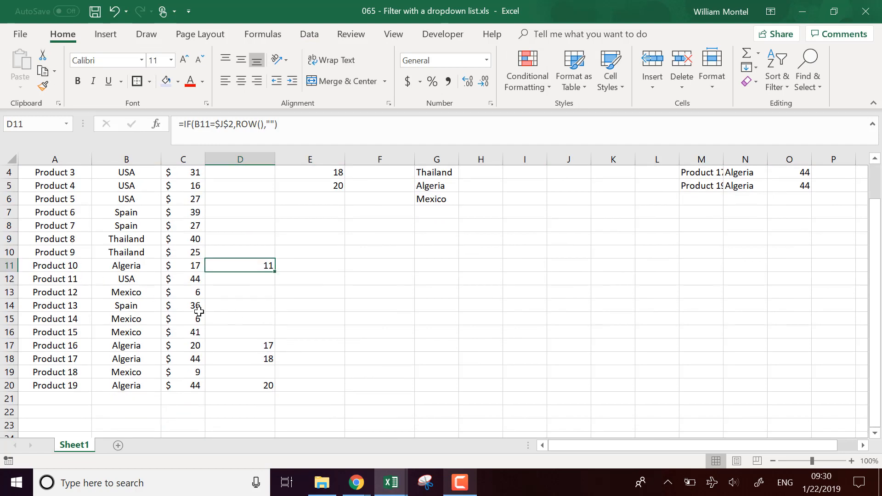
scroll(547, 382, up, 1)
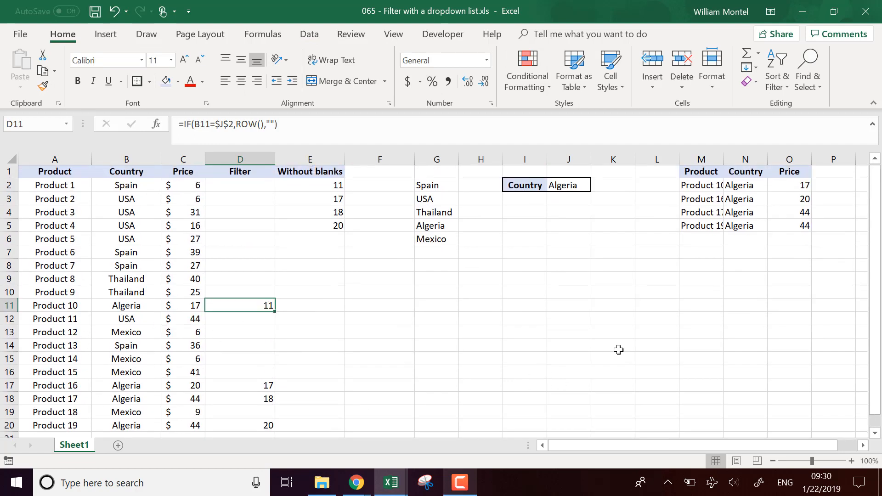
drag(722, 158, 722, 158)
double_click(722, 158)
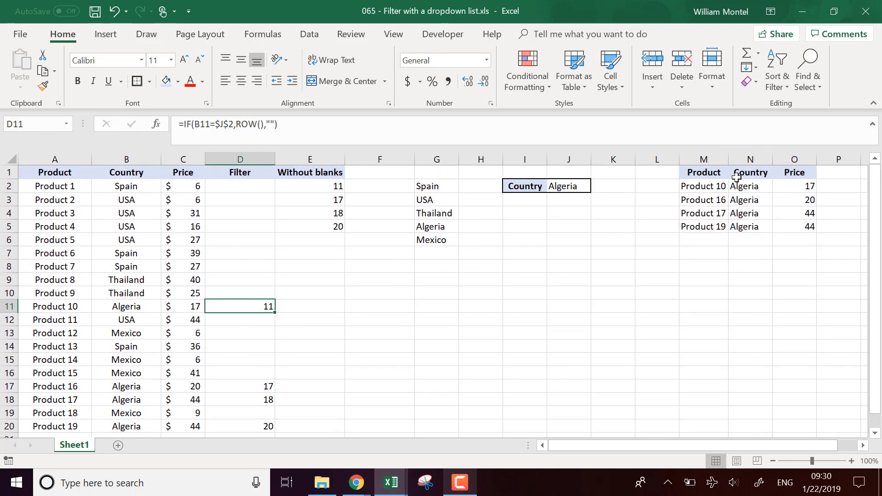
Test the Country dropdown in J2 by choosing Mexico and USA in turn.
click(582, 186)
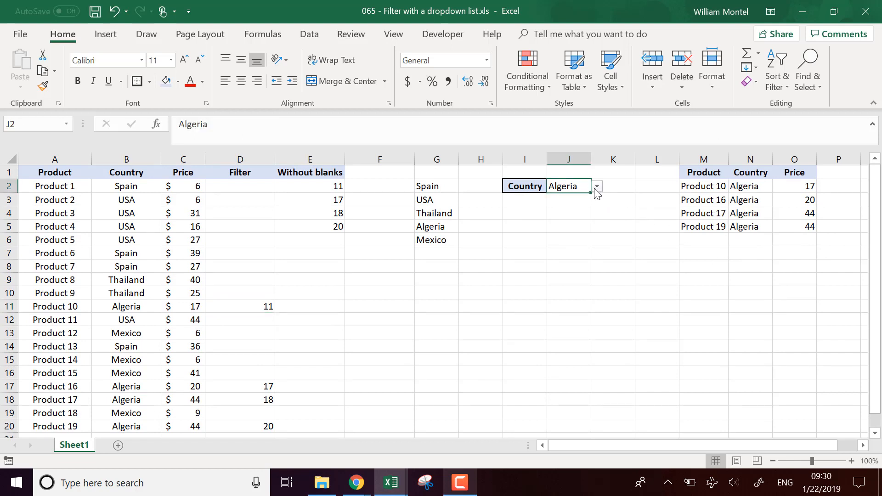
click(596, 186)
click(573, 230)
click(596, 186)
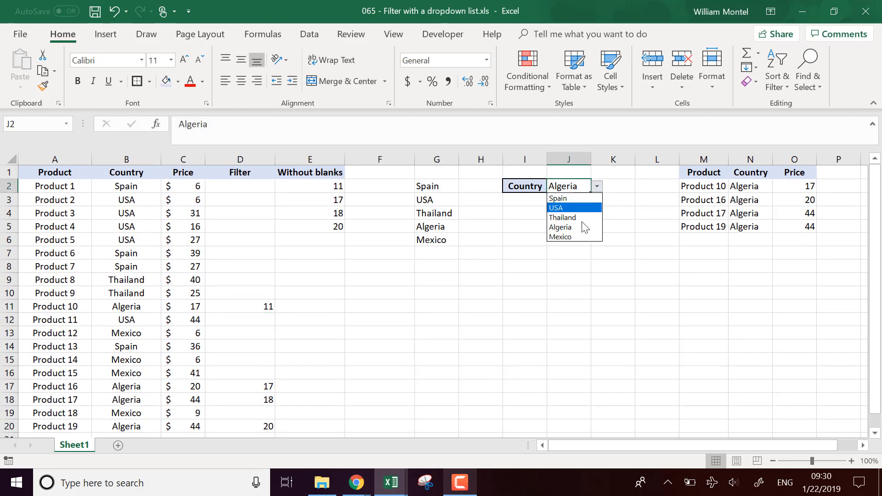
click(579, 237)
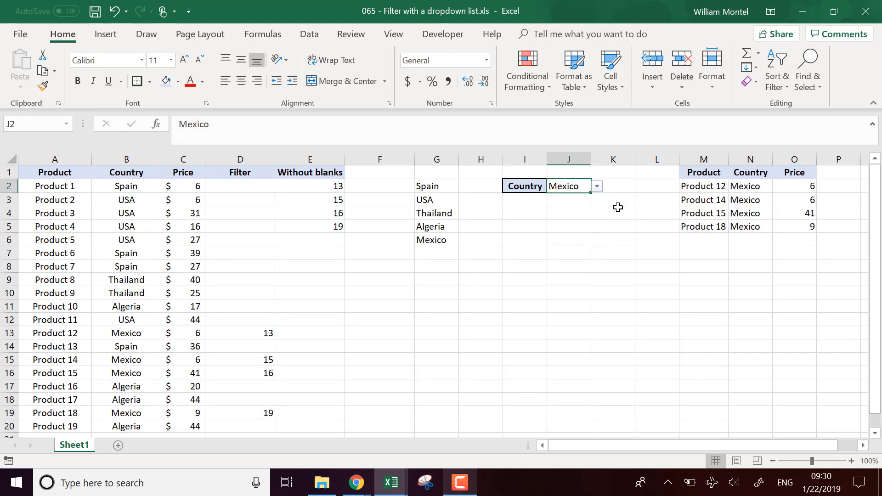
click(596, 186)
click(580, 214)
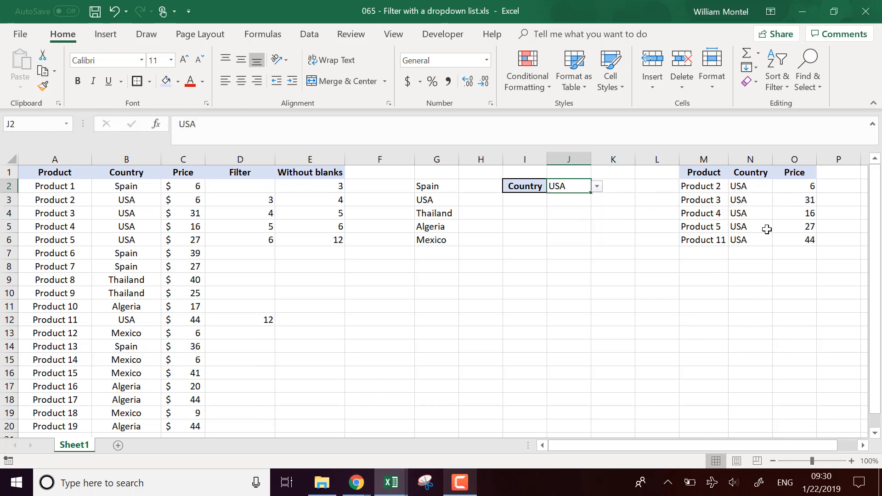
Set the Country dropdown in J2 to Spain and check the extracted rows in M2:O5.
click(596, 186)
click(583, 205)
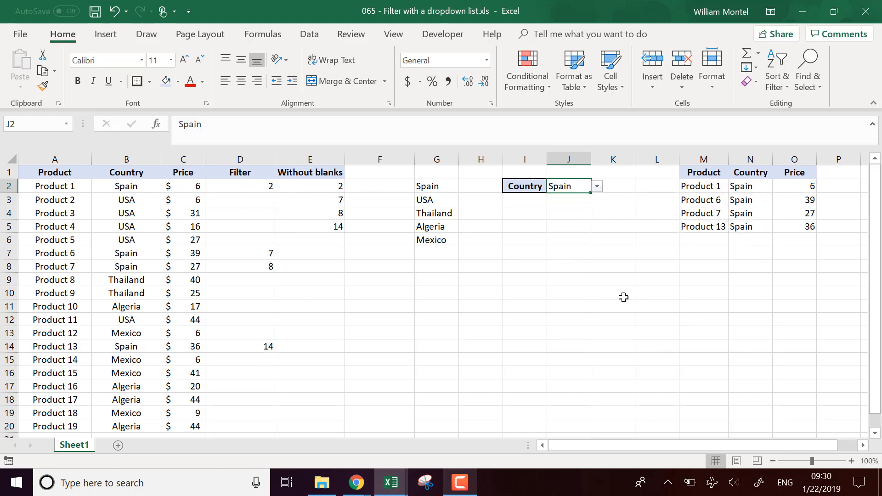
click(790, 187)
drag(707, 188, 790, 224)
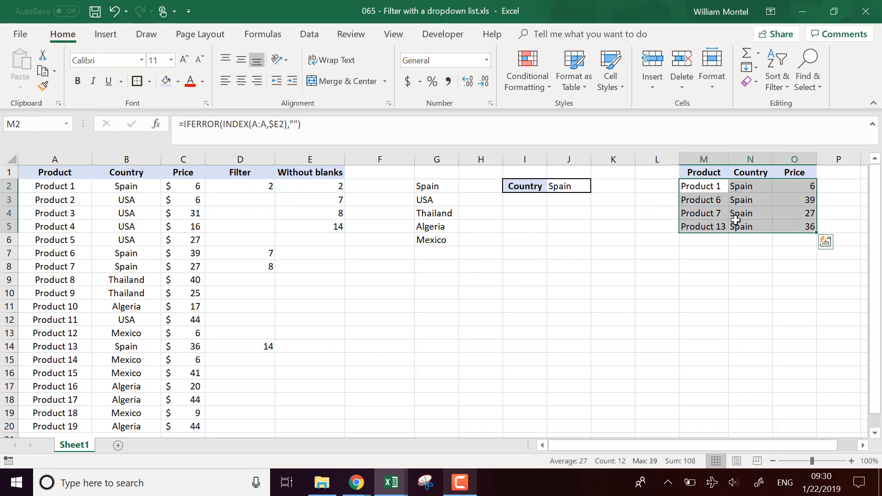
click(545, 321)
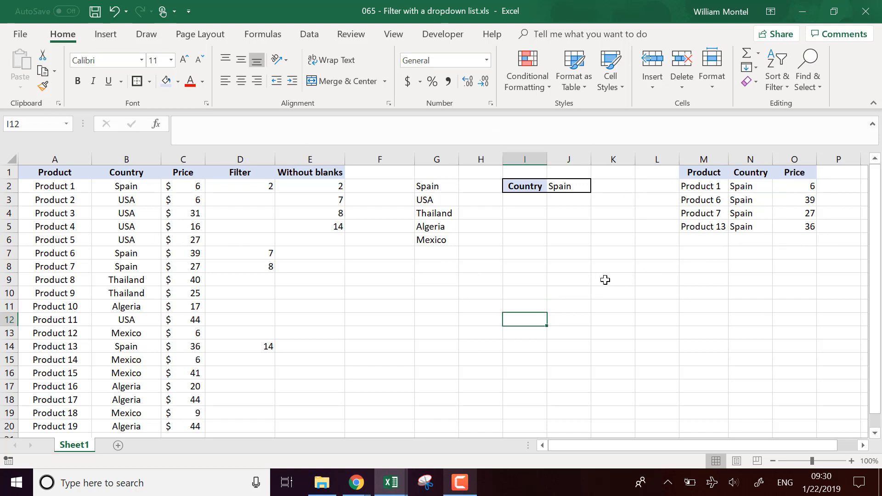
Select the helper columns D through G, from the Filter column to the country list.
drag(227, 159, 436, 158)
right_click(436, 158)
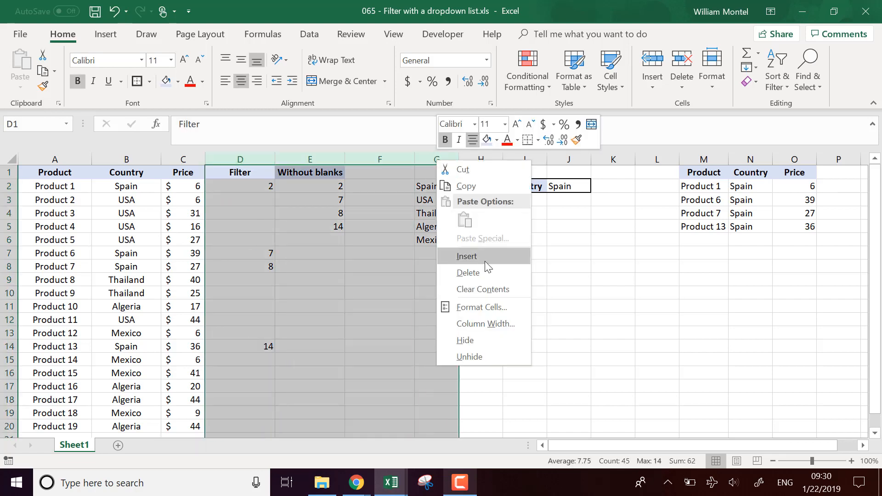
click(232, 161)
mouse_move(234, 159)
mouse_down()
mouse_move(459, 148)
mouse_move(480, 155)
mouse_move(237, 161)
mouse_up()
right_click(480, 155)
click(448, 159)
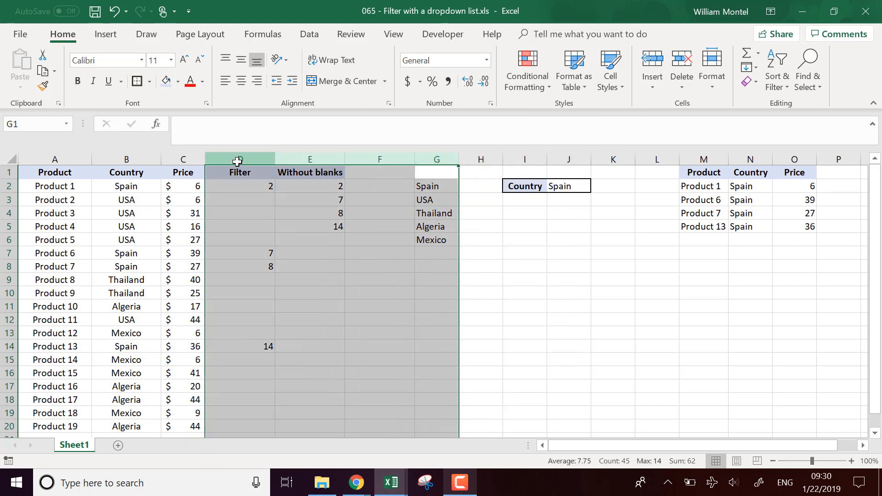